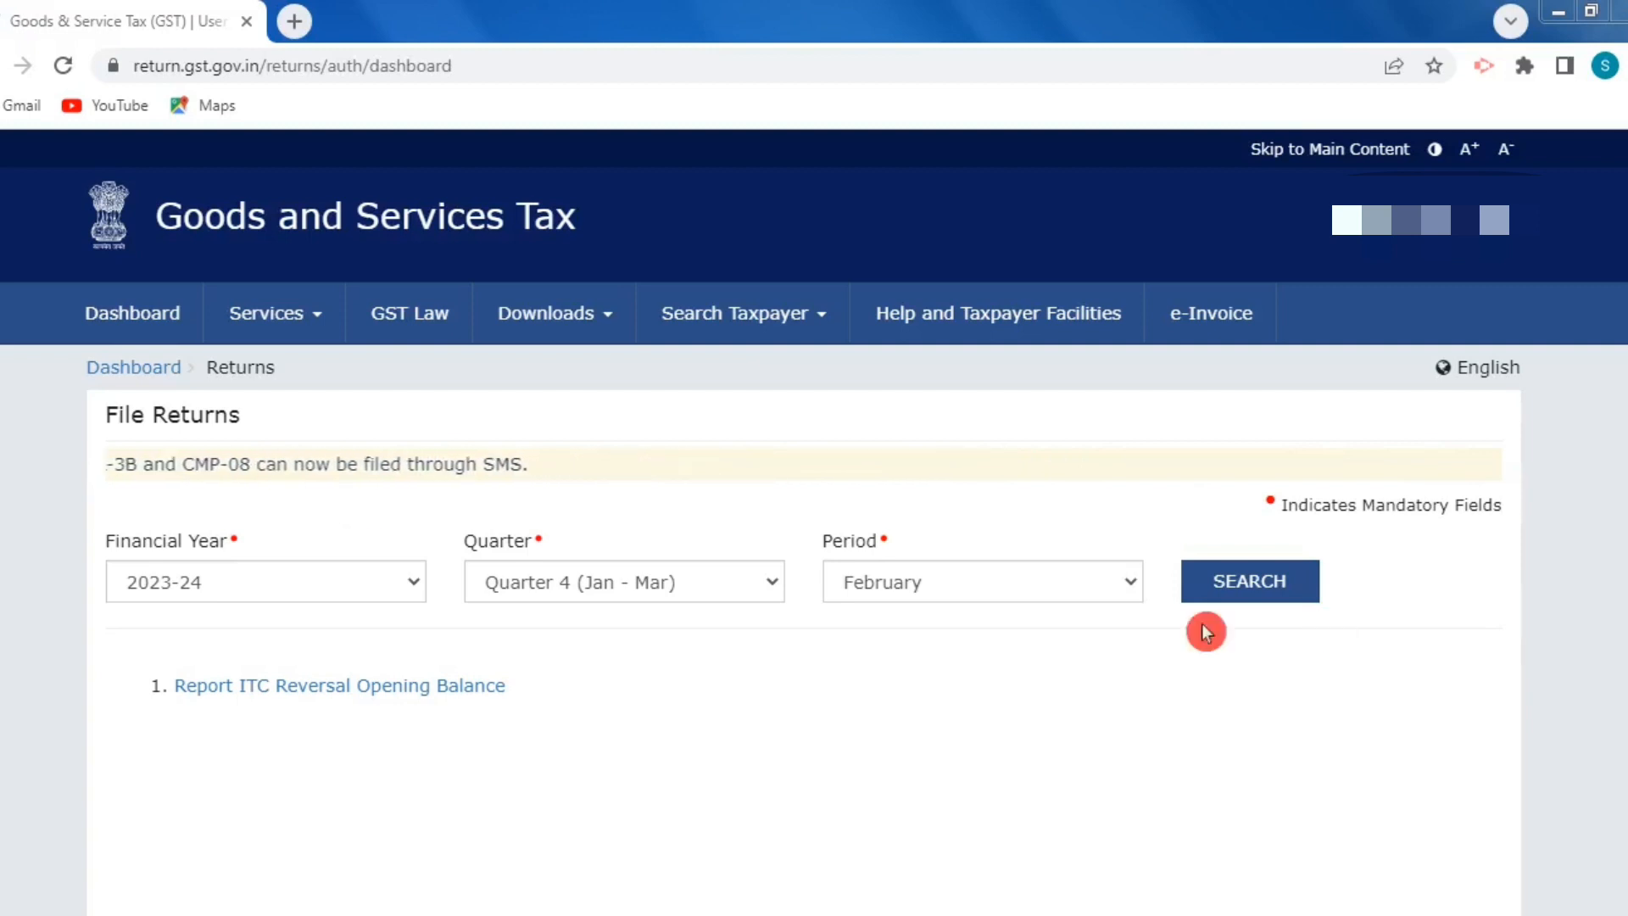
# Search for the January returns of Quarter 4 (Jan - Mar), 2023-24, and review the GSTR1 filing status.
pyautogui.click(1126, 591)
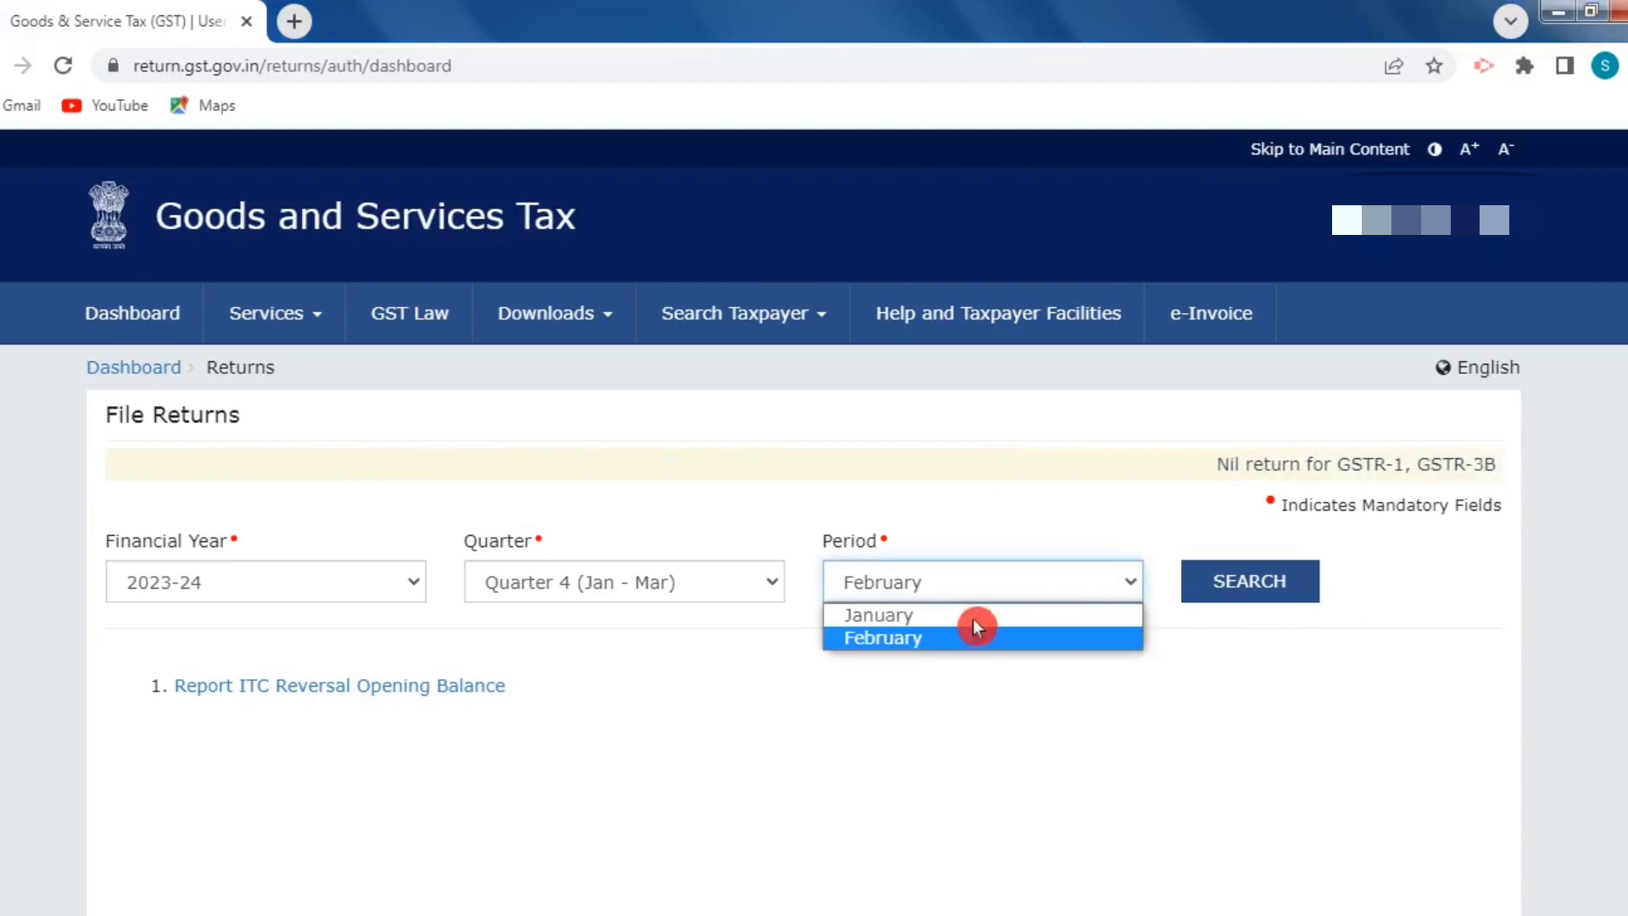
pyautogui.click(914, 621)
pyautogui.click(1238, 587)
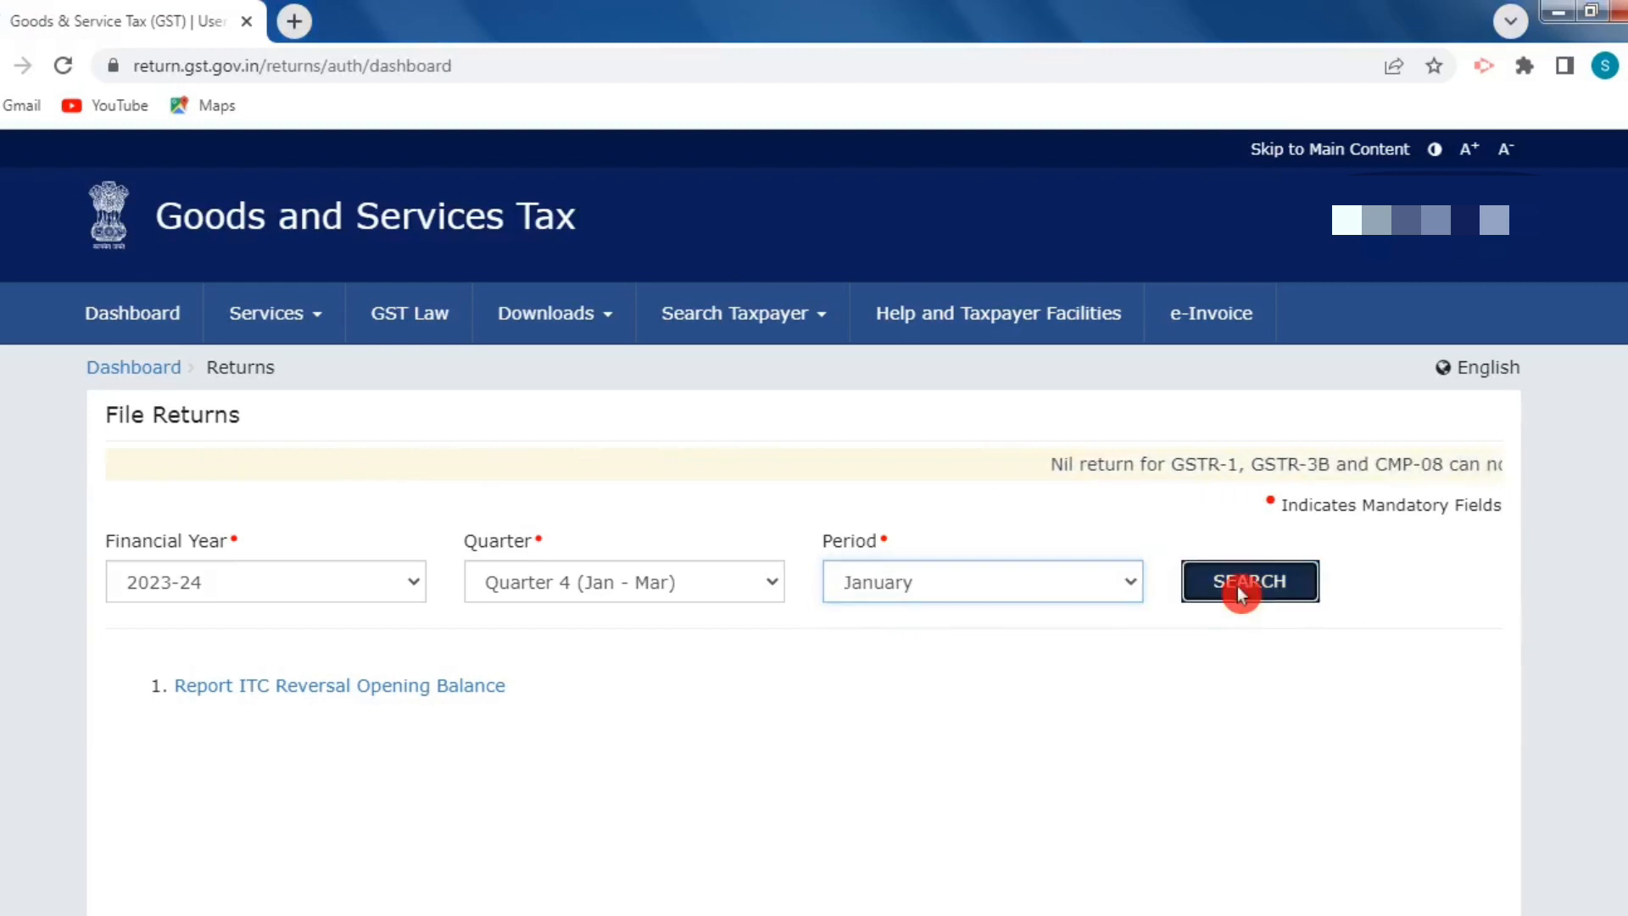
pyautogui.scroll(-2, 1279, 538)
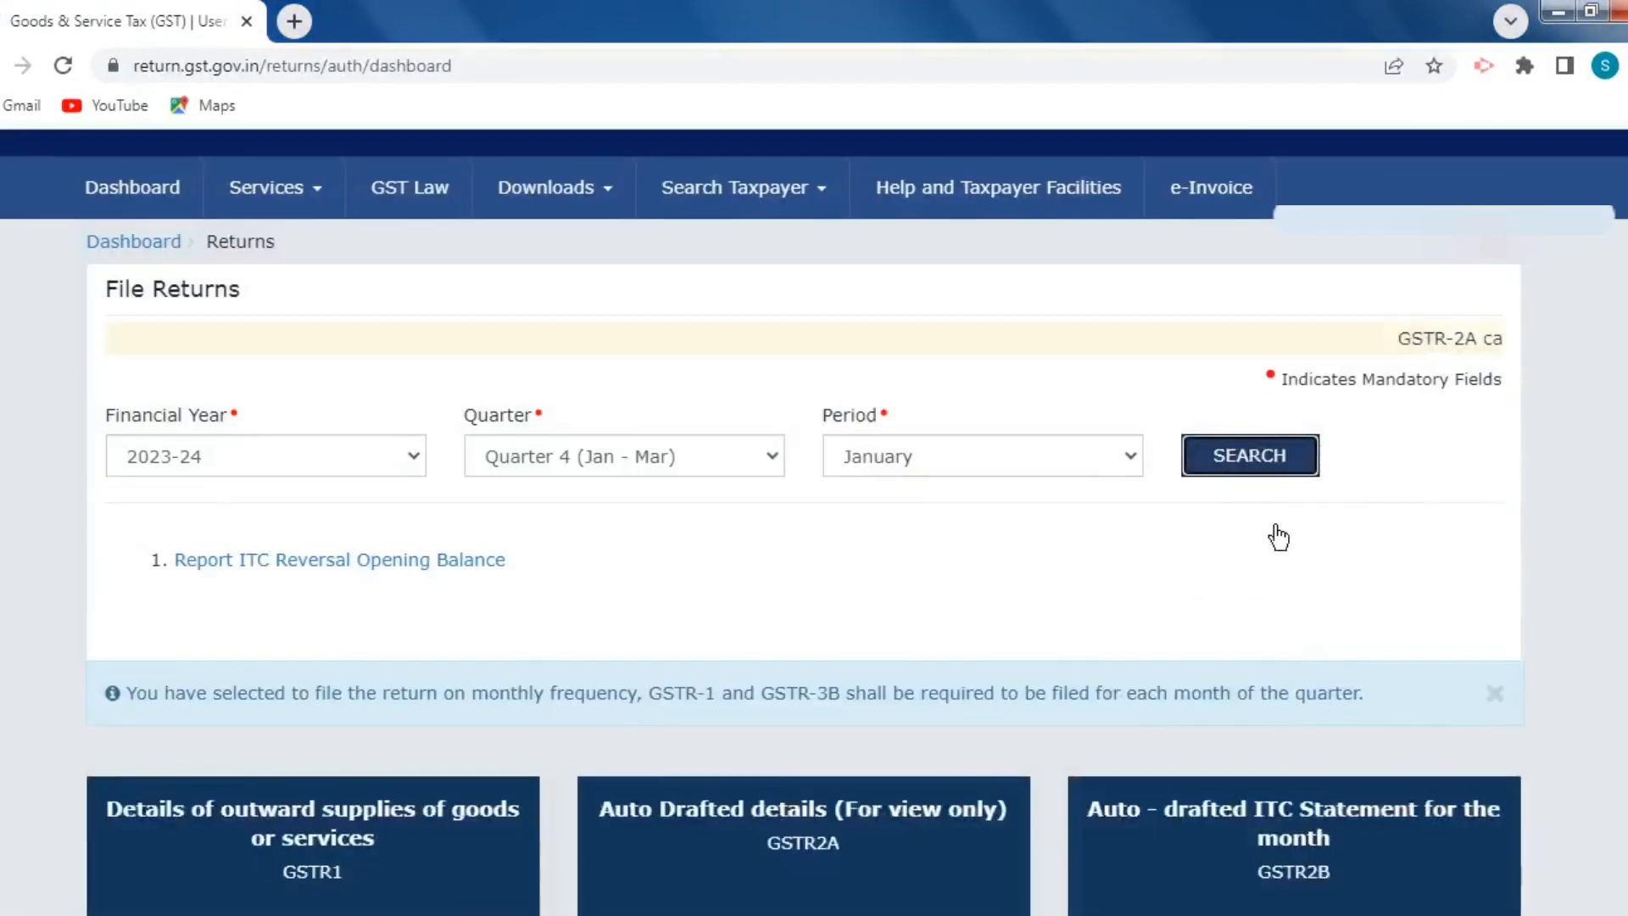
pyautogui.scroll(-4, 872, 684)
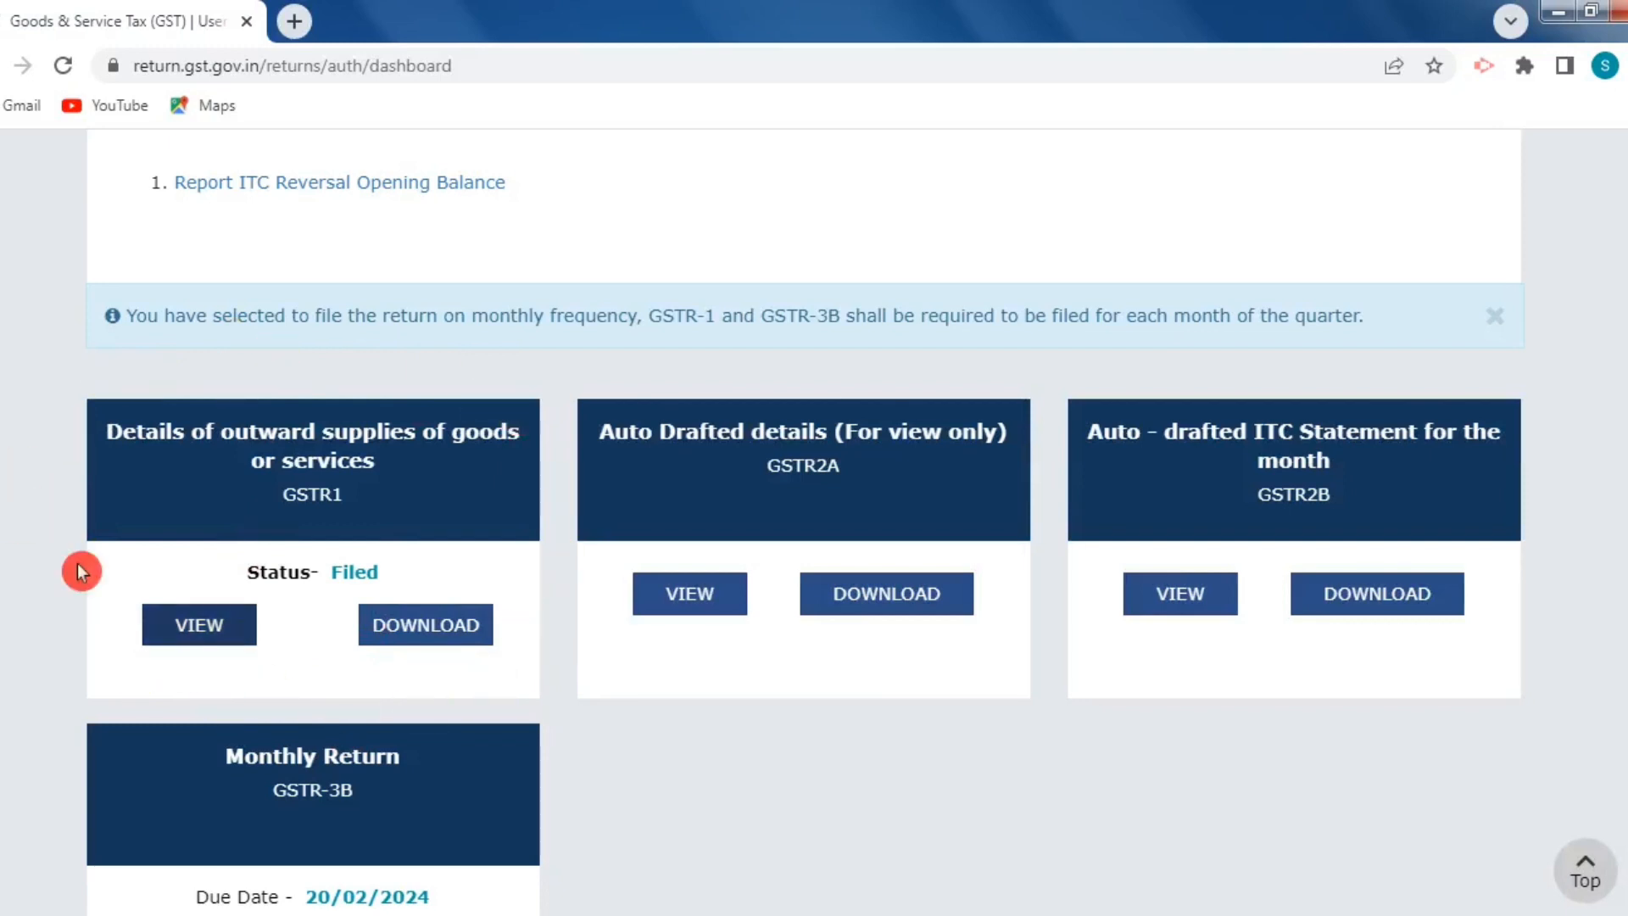
pyautogui.scroll(2, 541, 465)
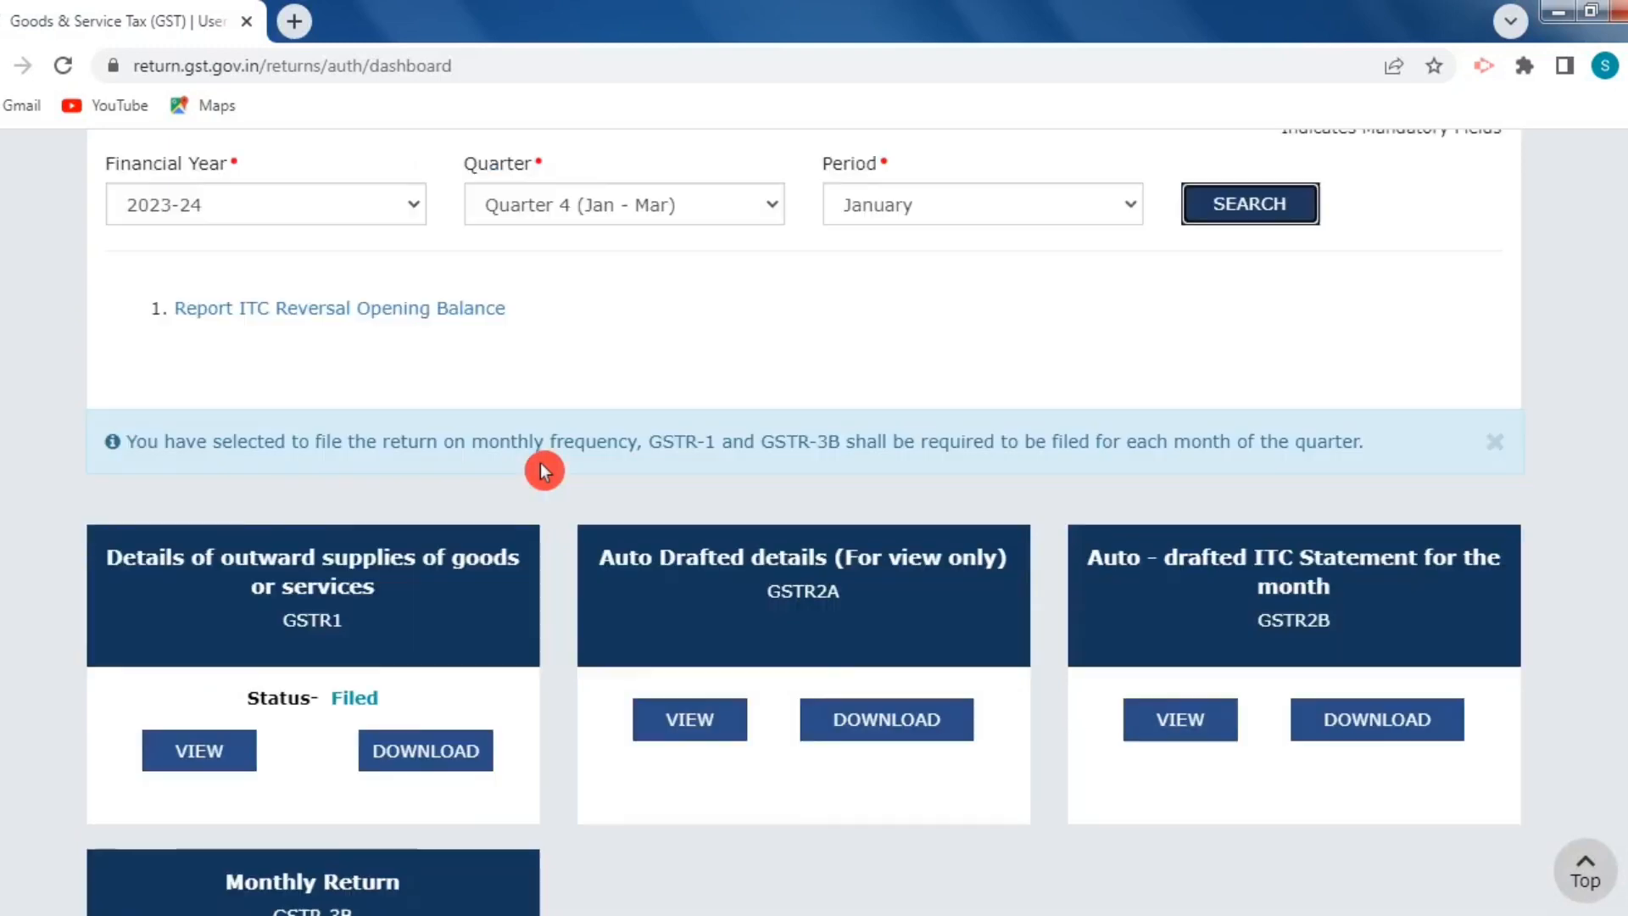
pyautogui.scroll(2, 1243, 462)
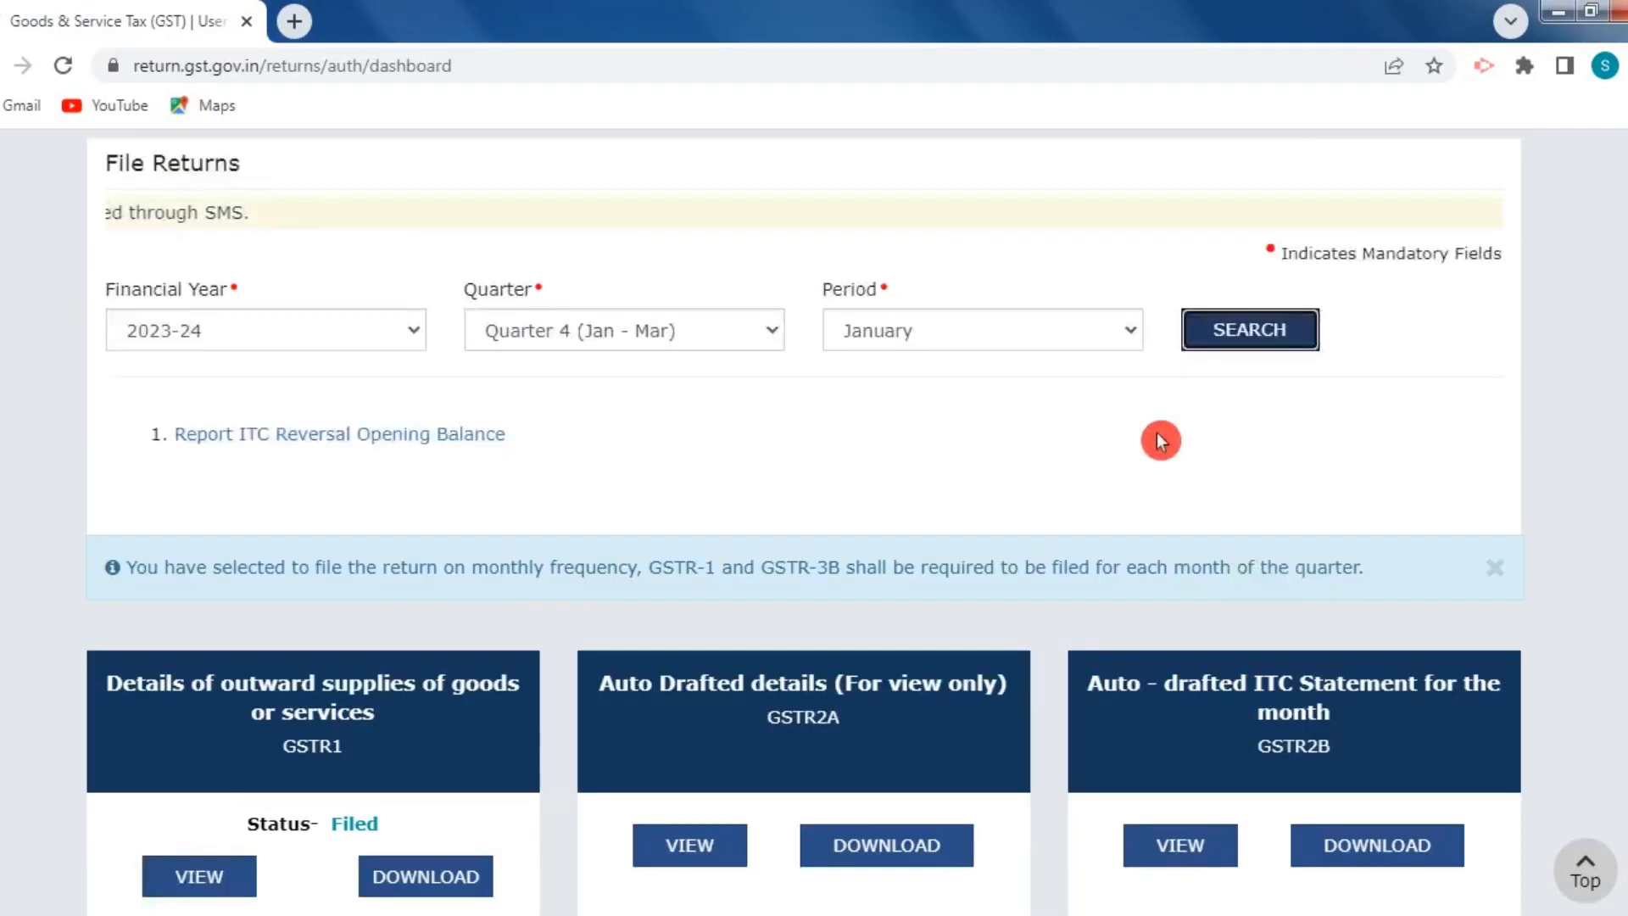
# Search for the February returns of the same quarter and open GSTR1 for online preparation.
pyautogui.click(1123, 327)
pyautogui.click(938, 388)
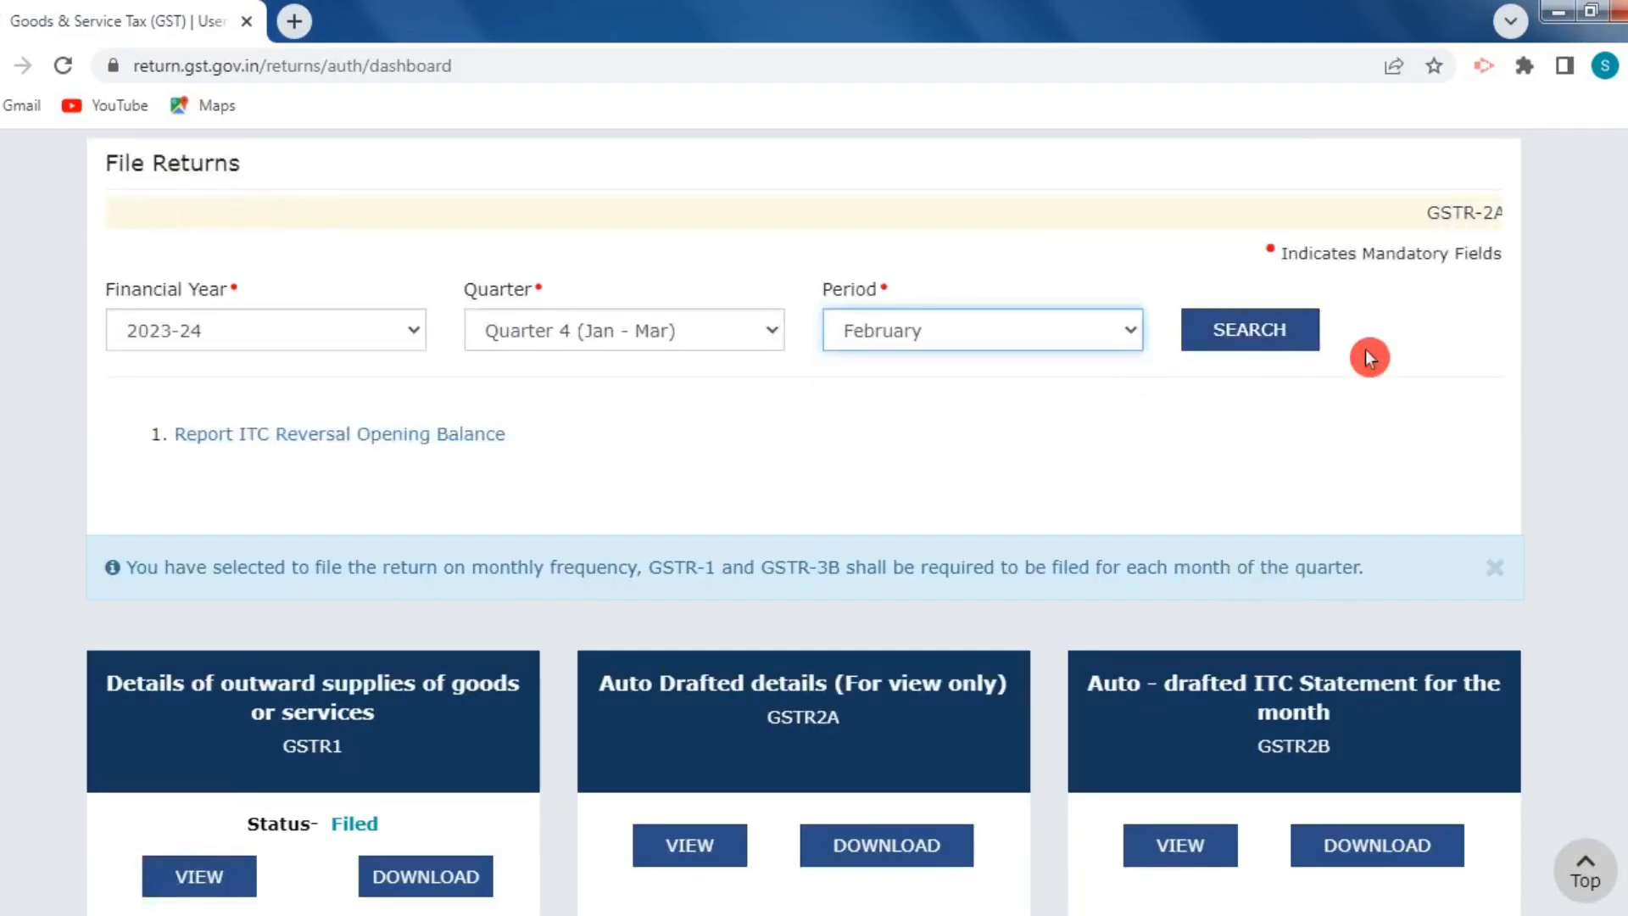
pyautogui.click(1245, 339)
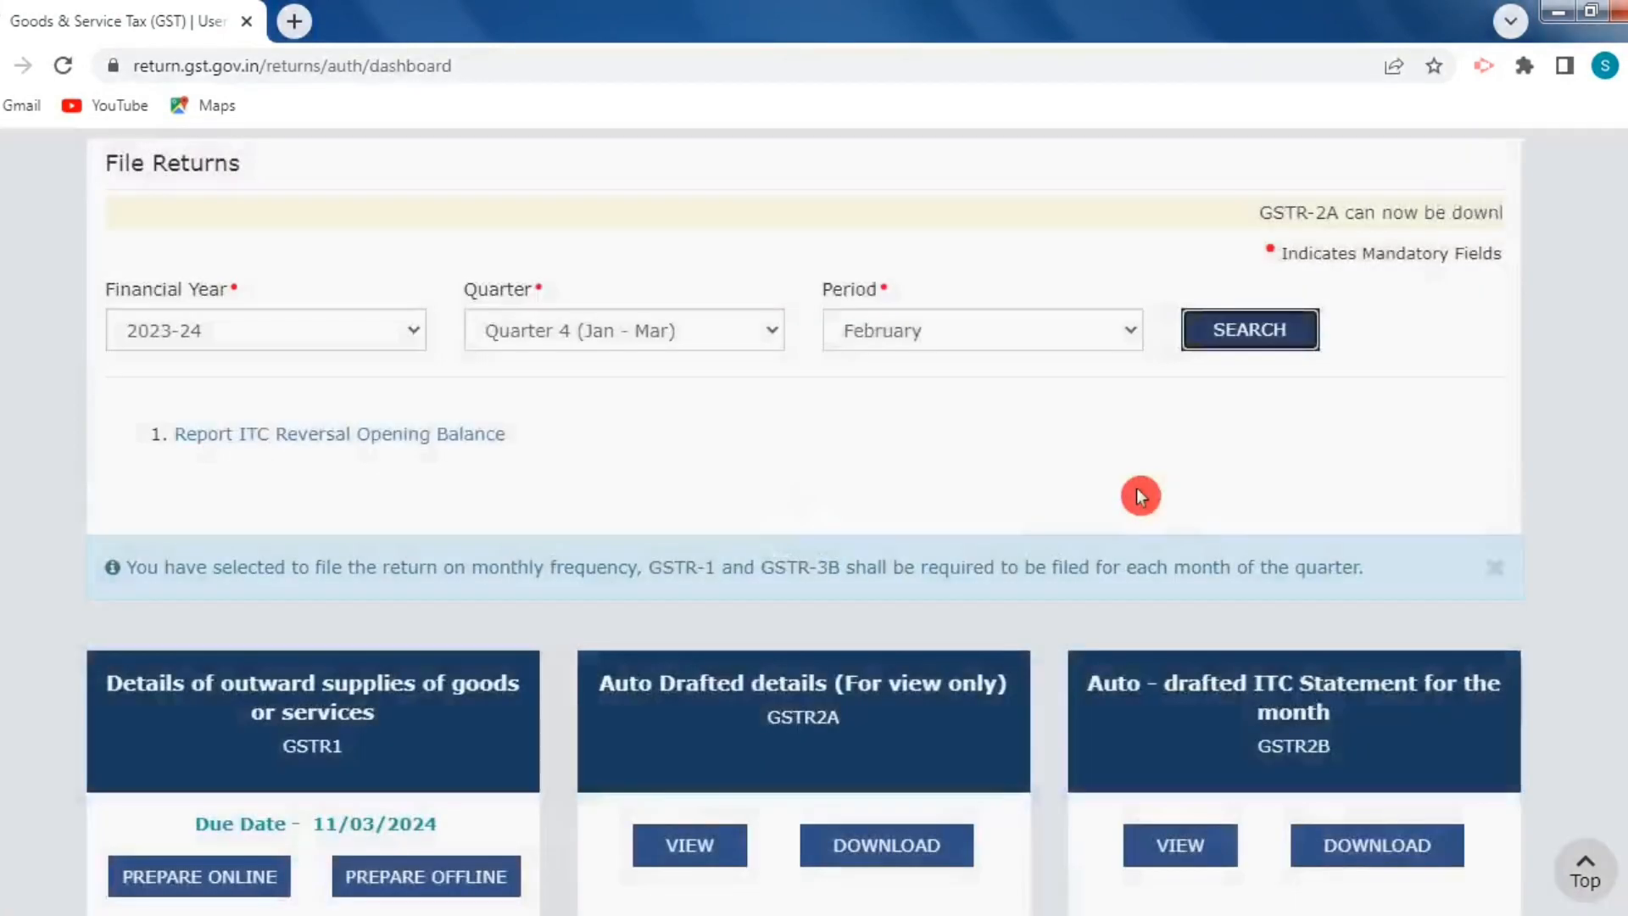
pyautogui.scroll(-3, 559, 653)
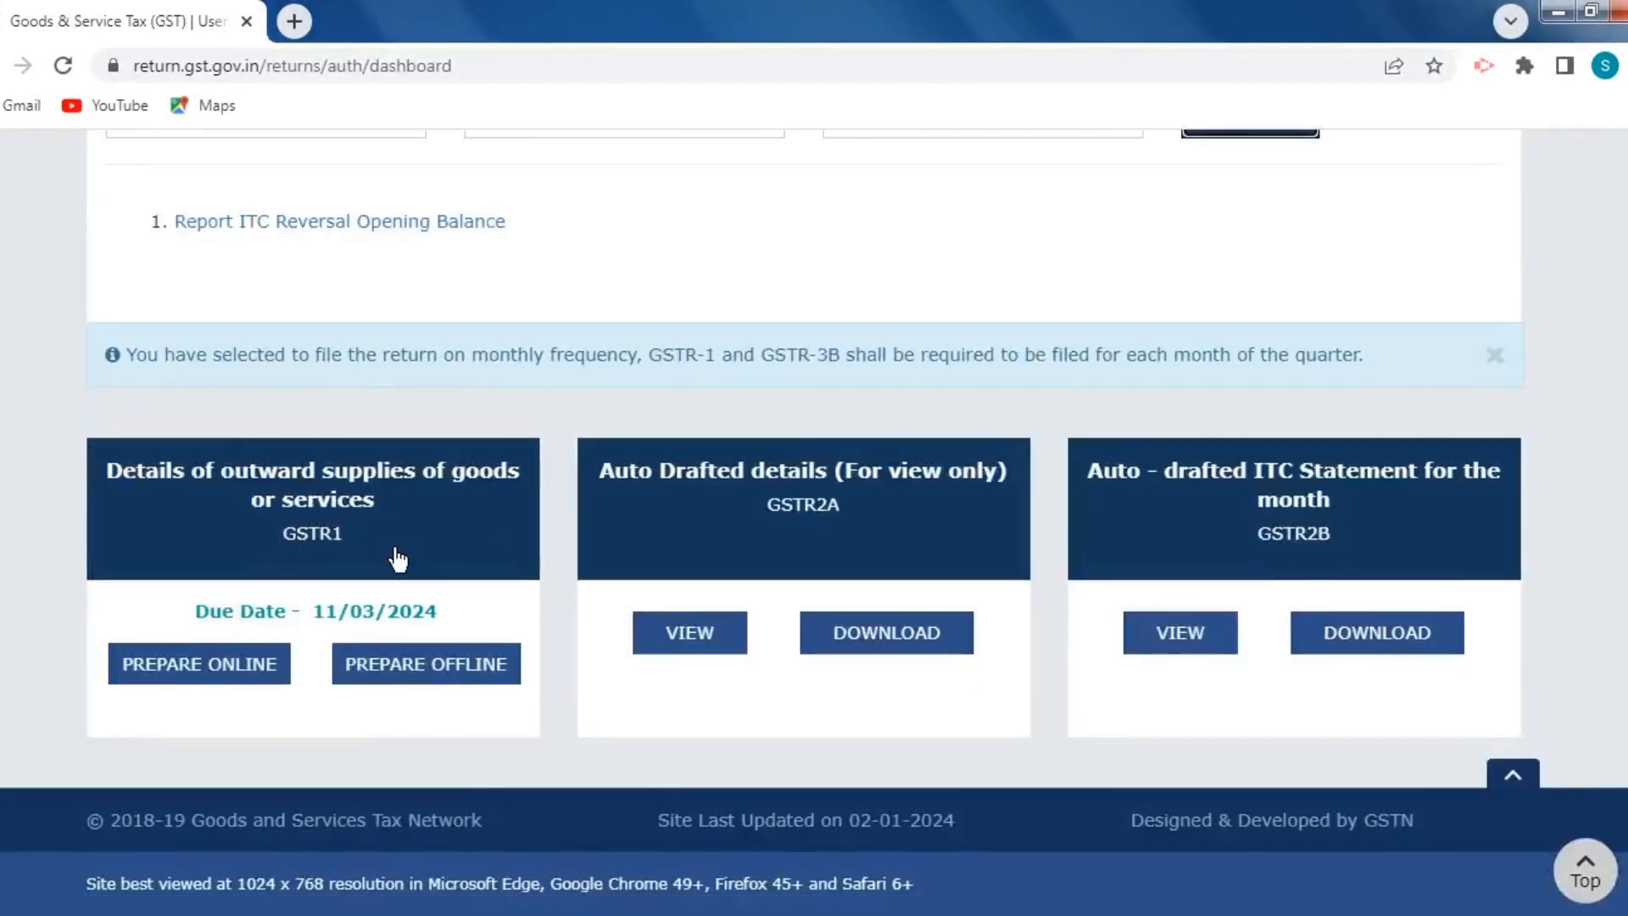
pyautogui.click(253, 679)
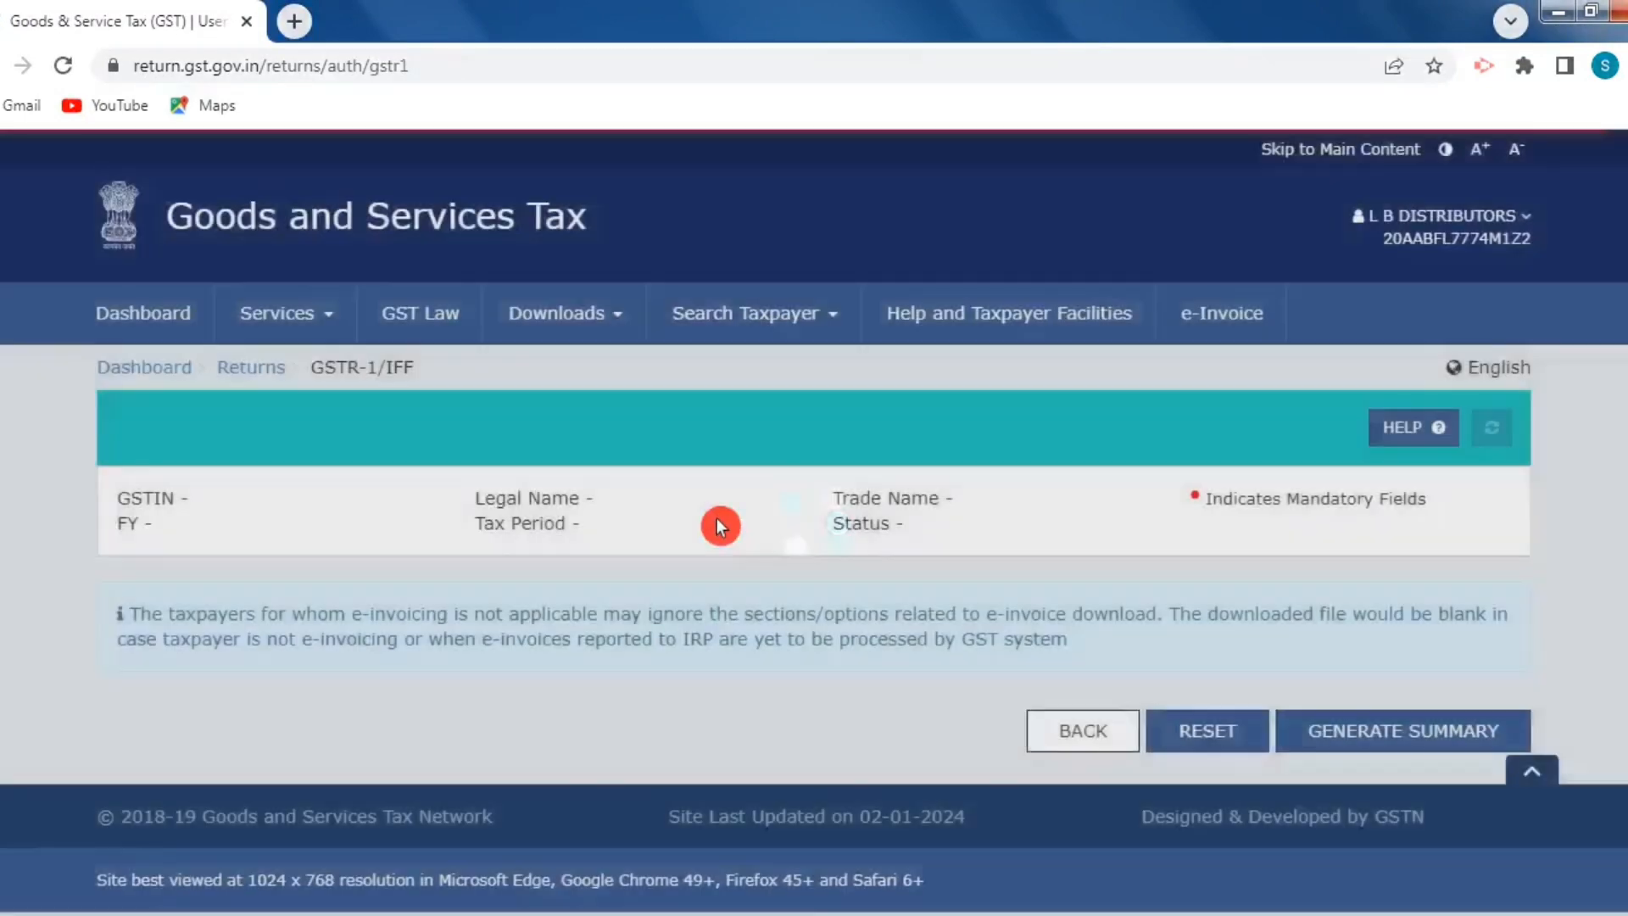
# Expand the Amend Record Details section of the GSTR-1 return and open 9A - Amended B2B Invoices.
pyautogui.scroll(-4, 819, 551)
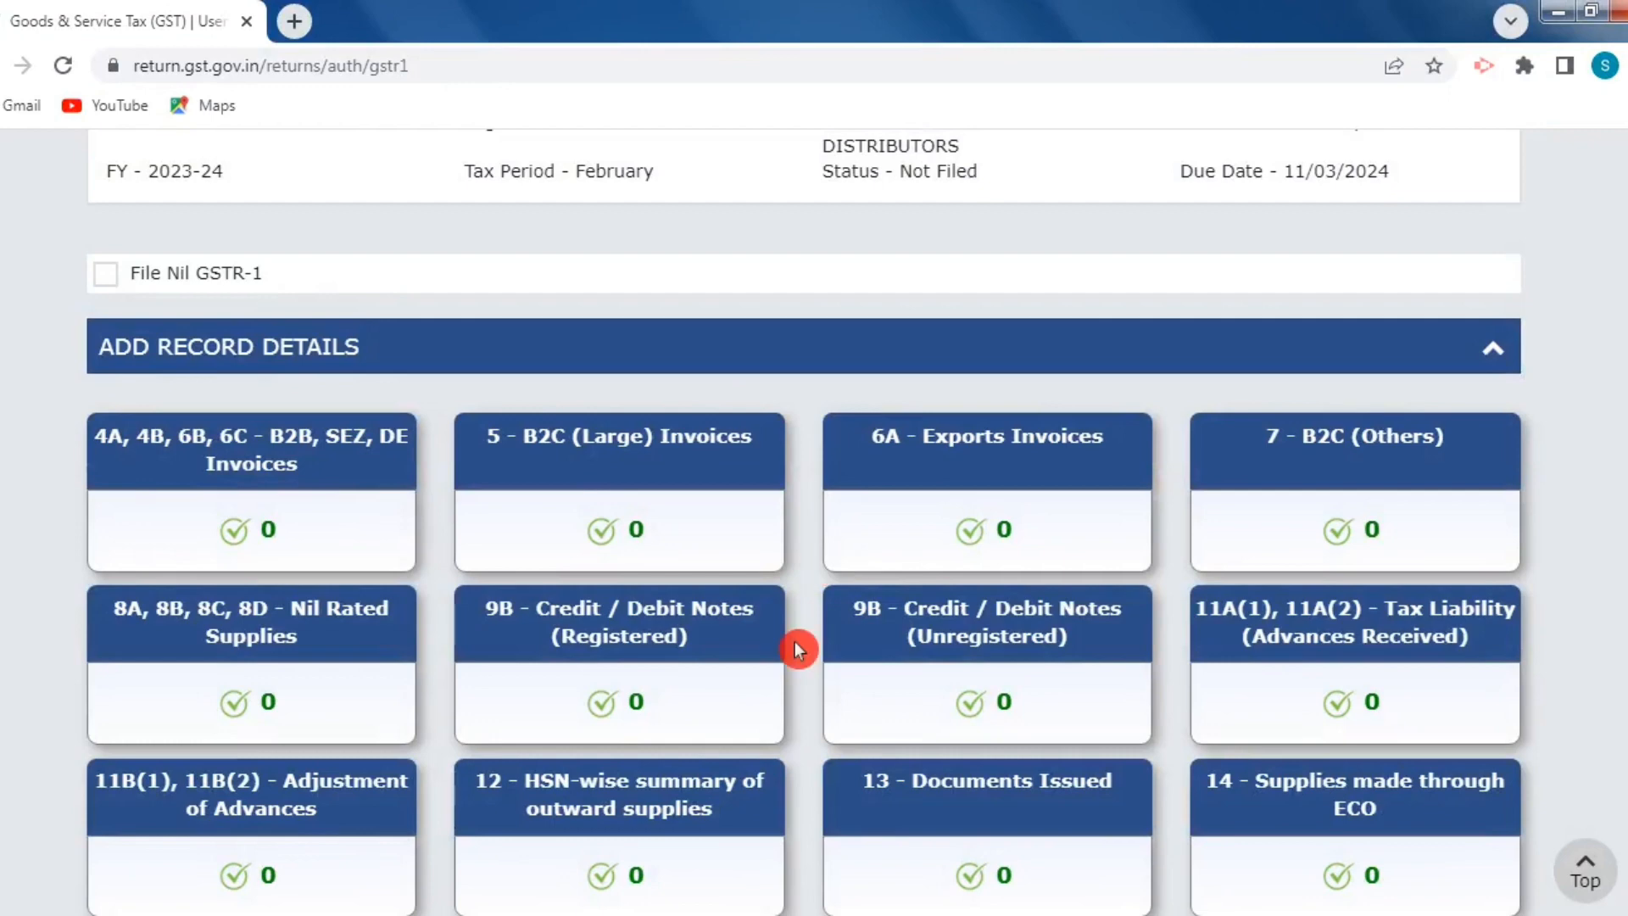
pyautogui.scroll(-2, 829, 554)
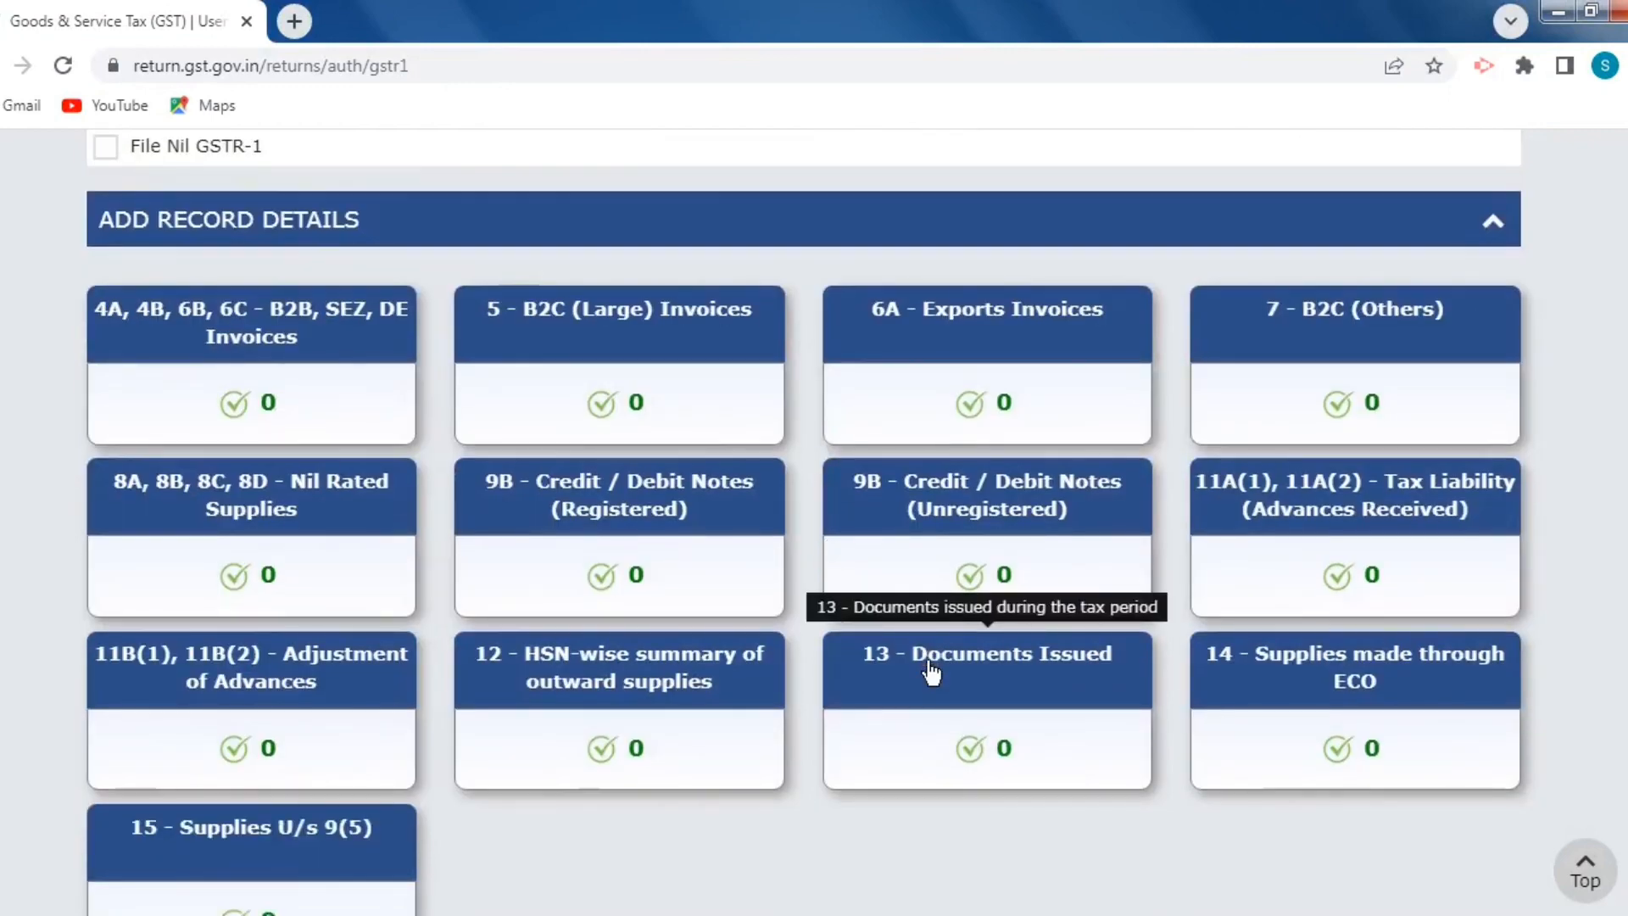
pyautogui.scroll(-2, 764, 597)
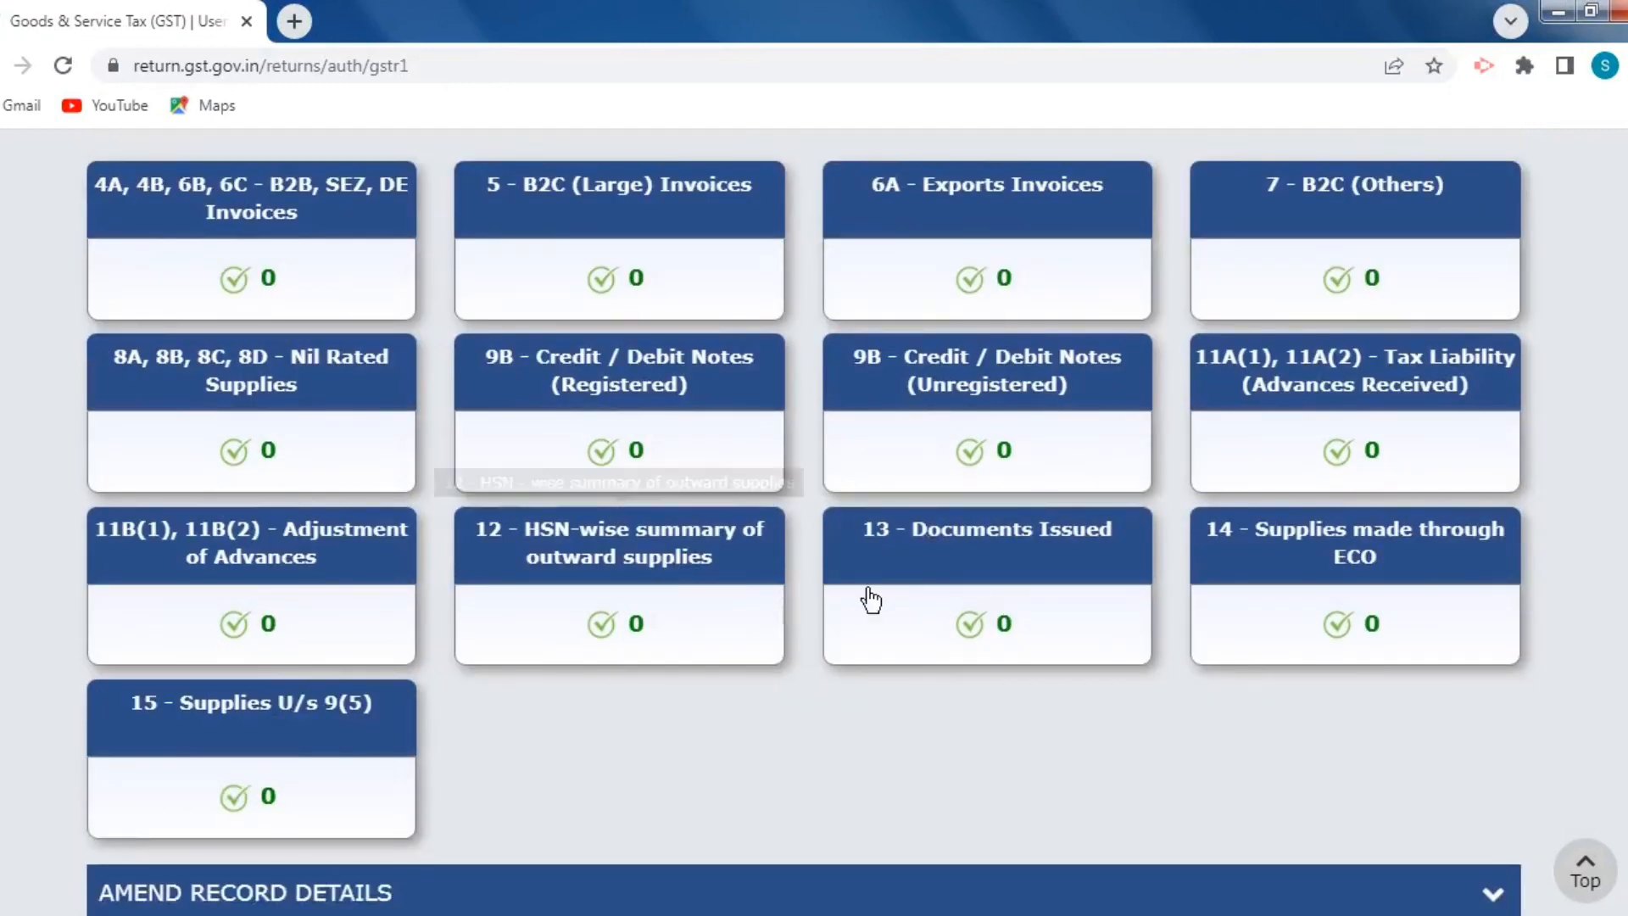
pyautogui.scroll(-2, 865, 600)
pyautogui.scroll(-2, 969, 629)
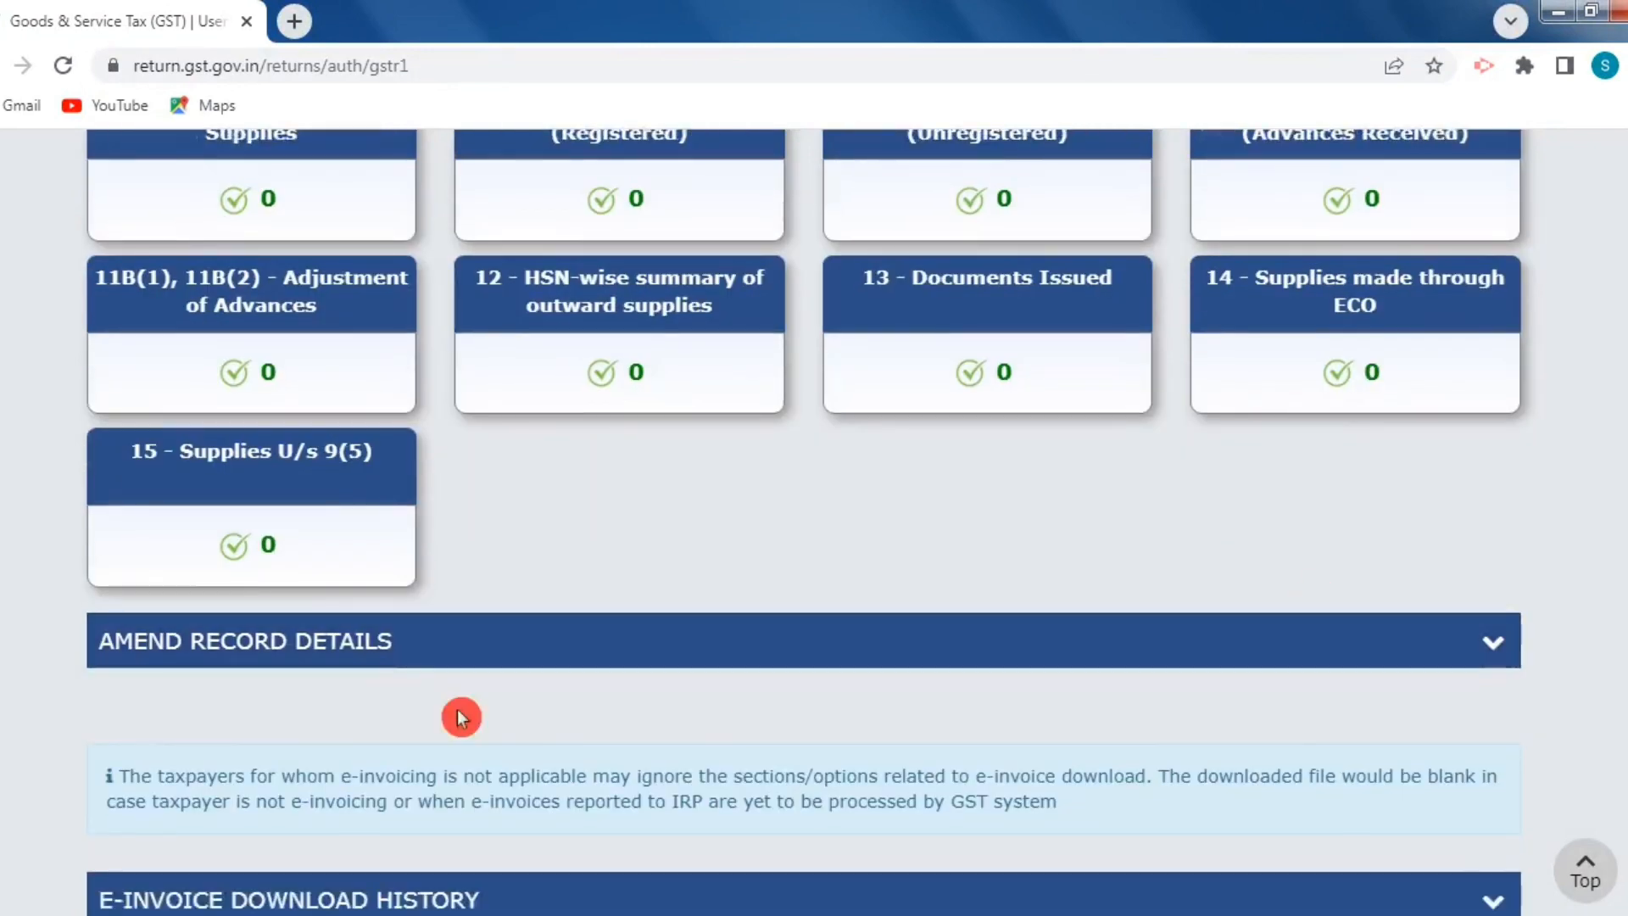
pyautogui.click(1308, 915)
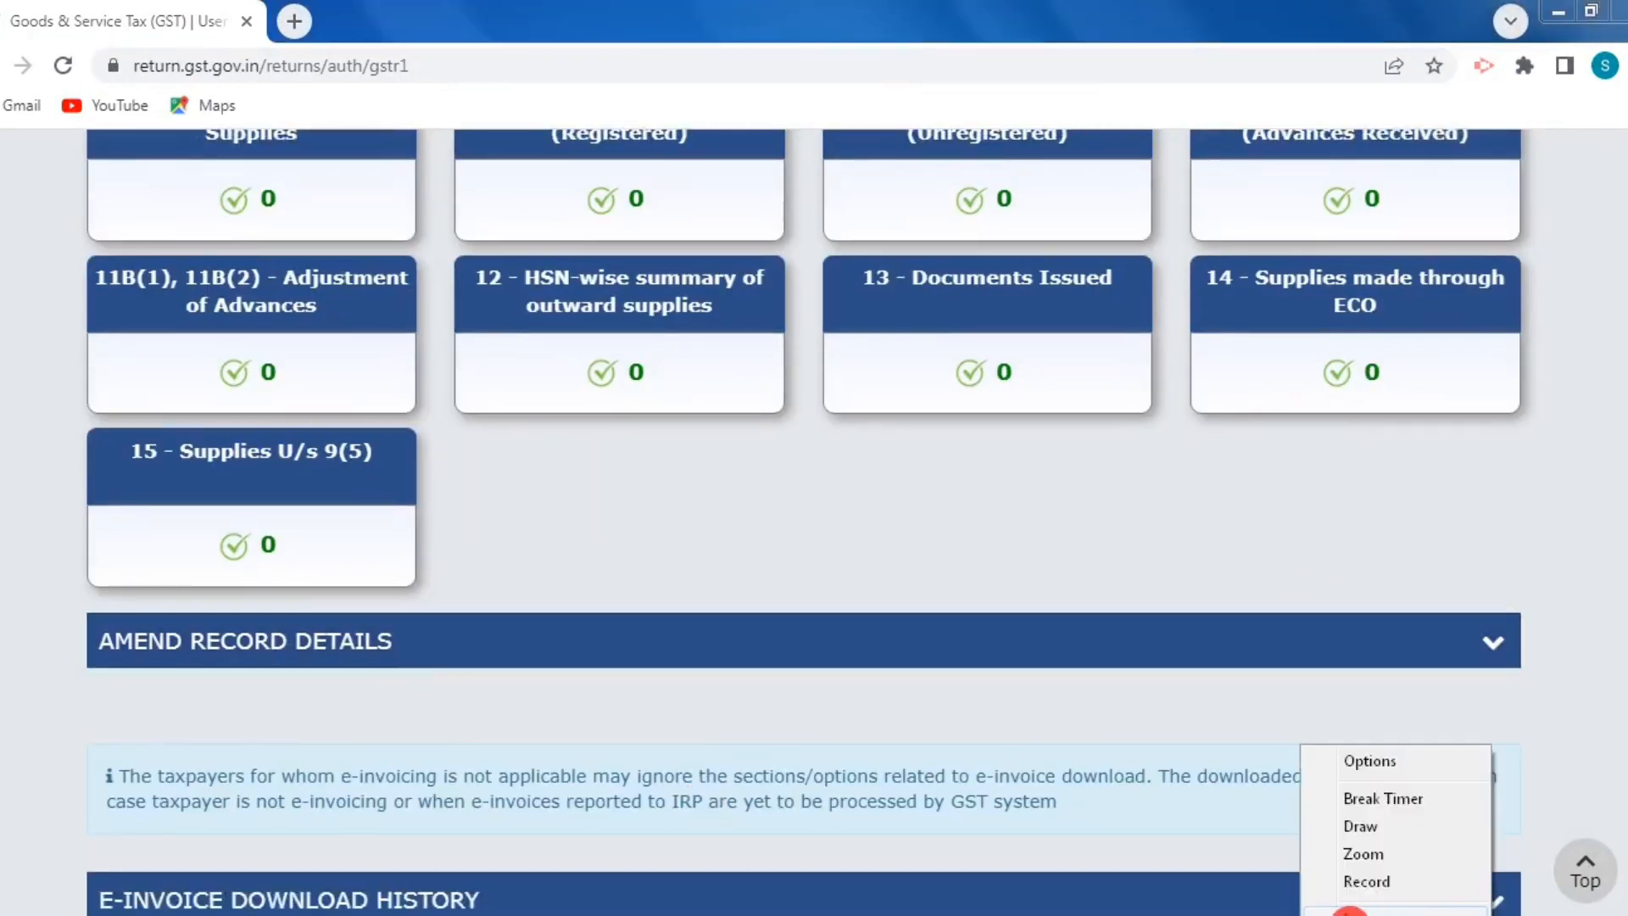
pyautogui.click(1374, 825)
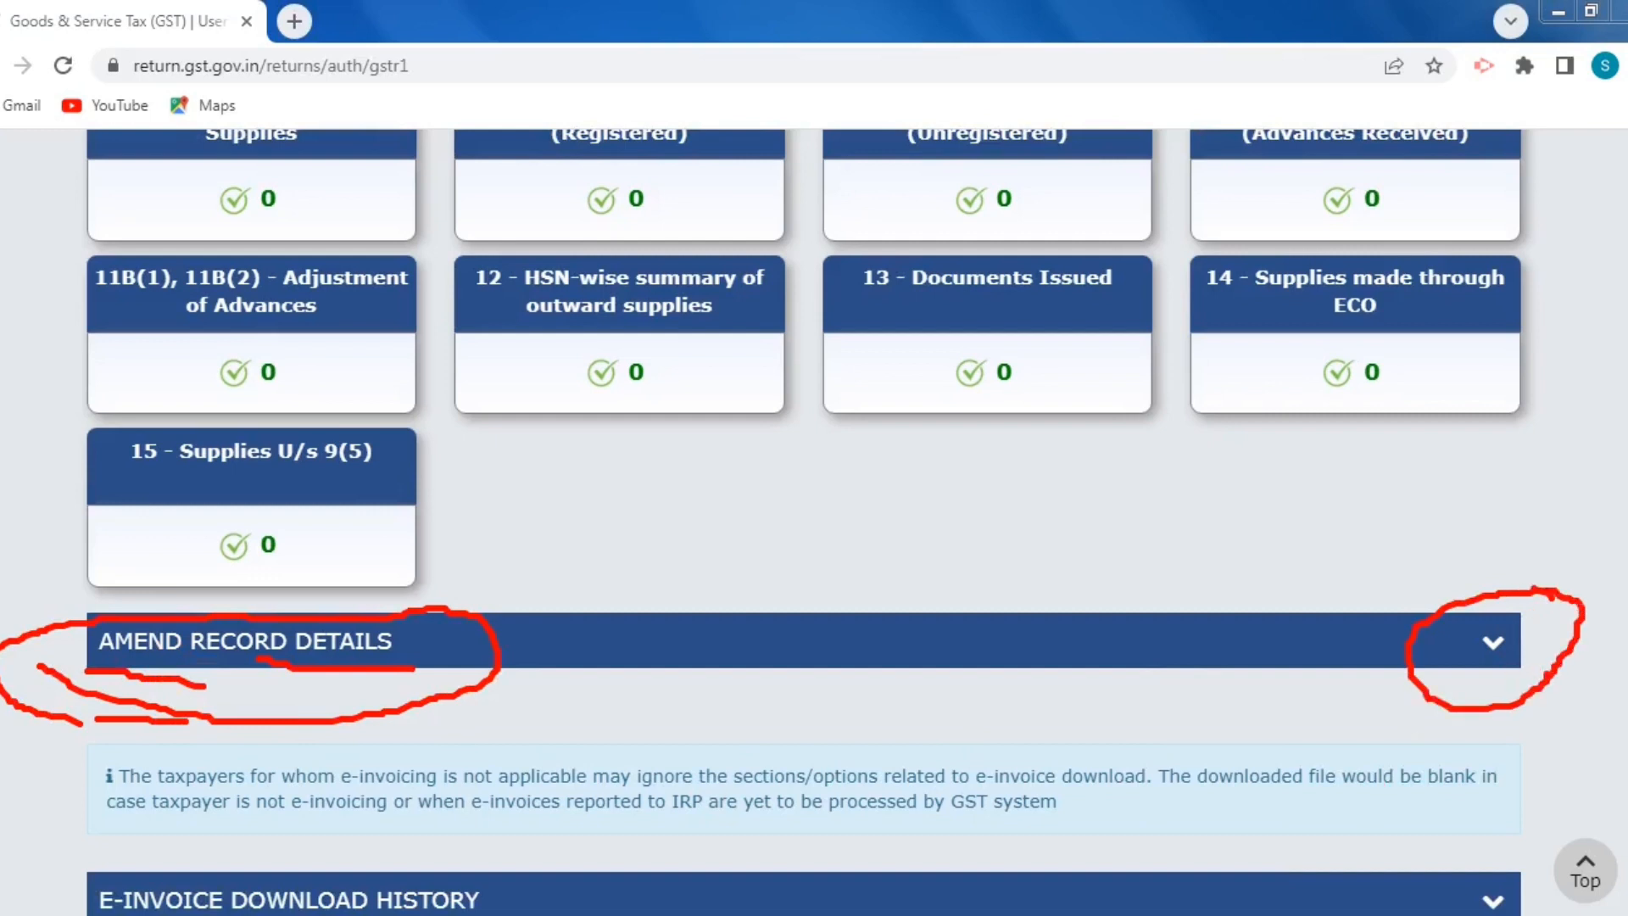
pyautogui.click(1500, 660)
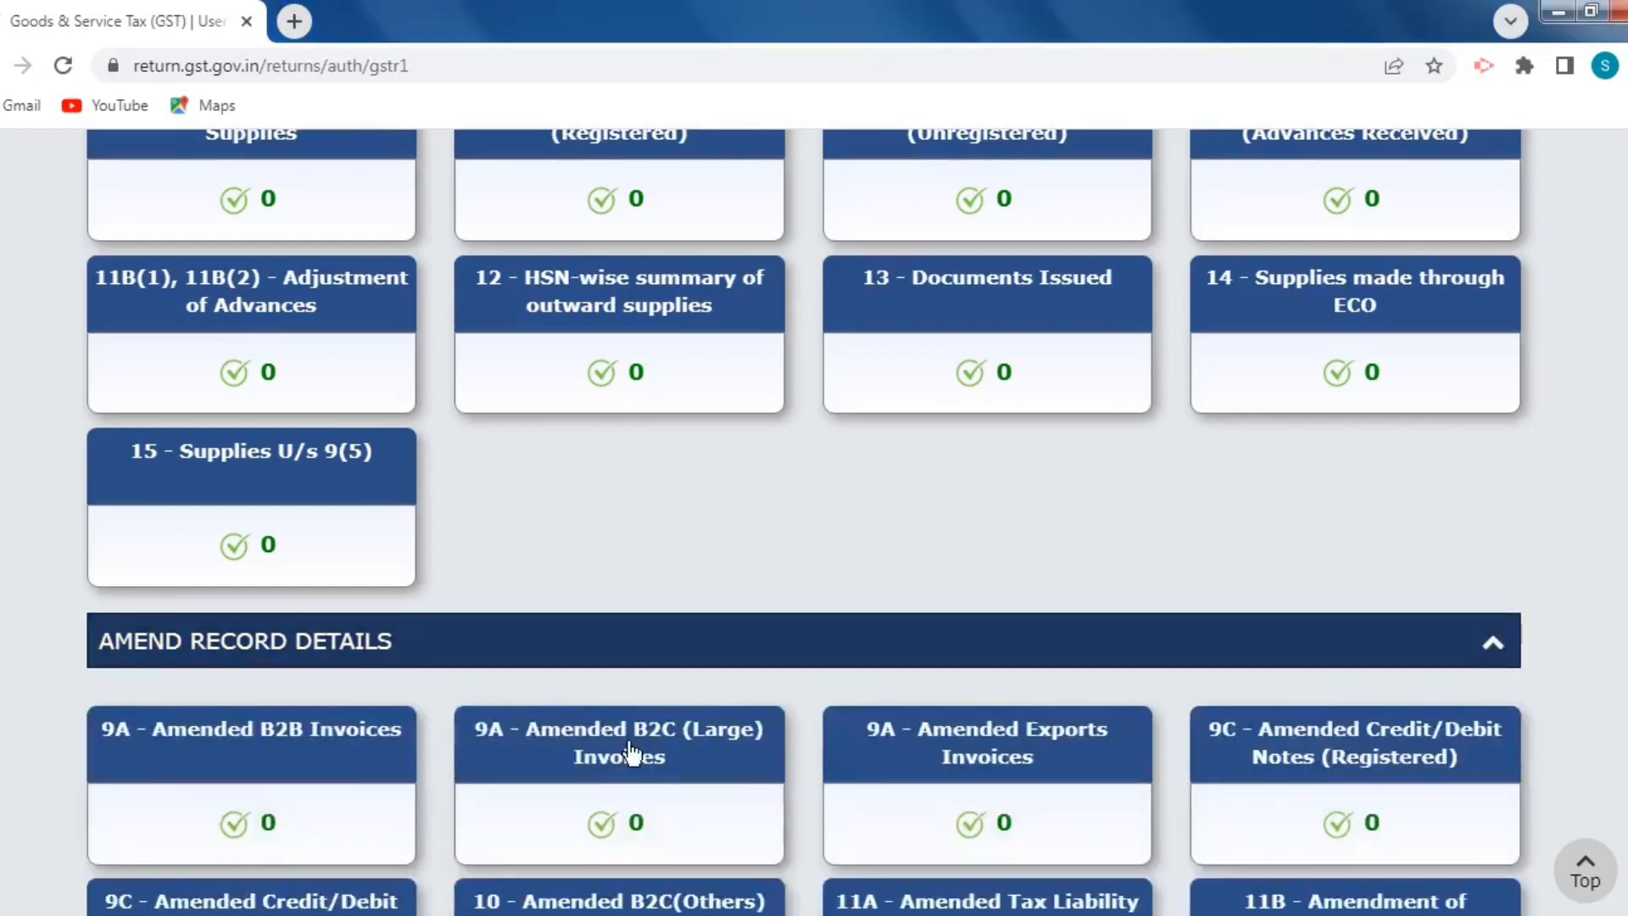
pyautogui.scroll(-3, 640, 756)
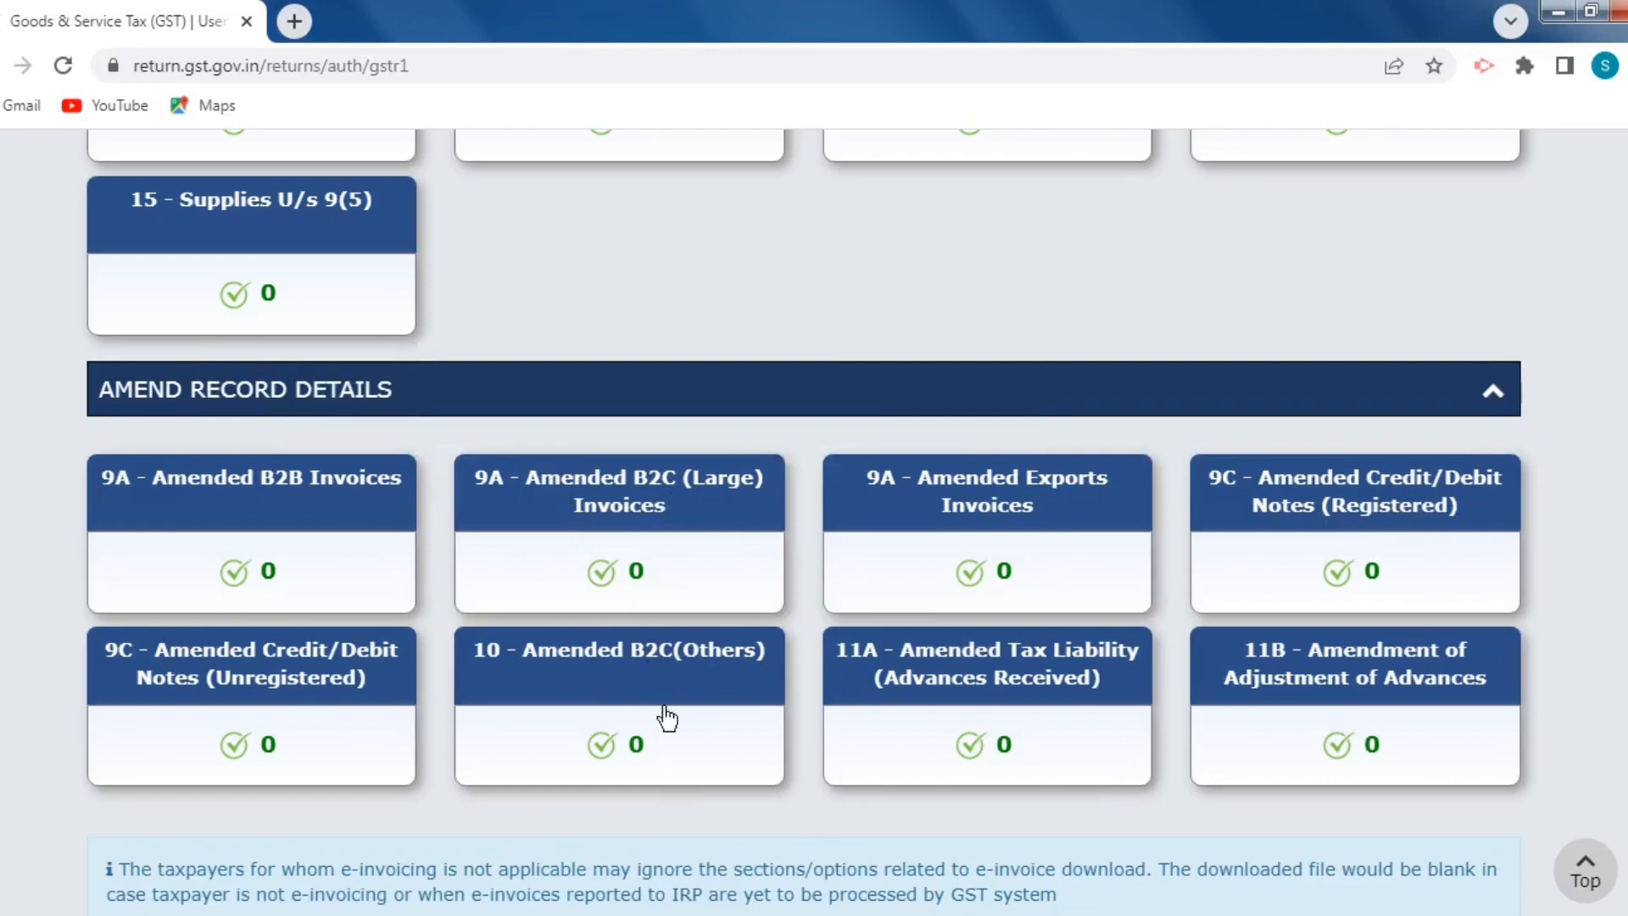
pyautogui.click(246, 519)
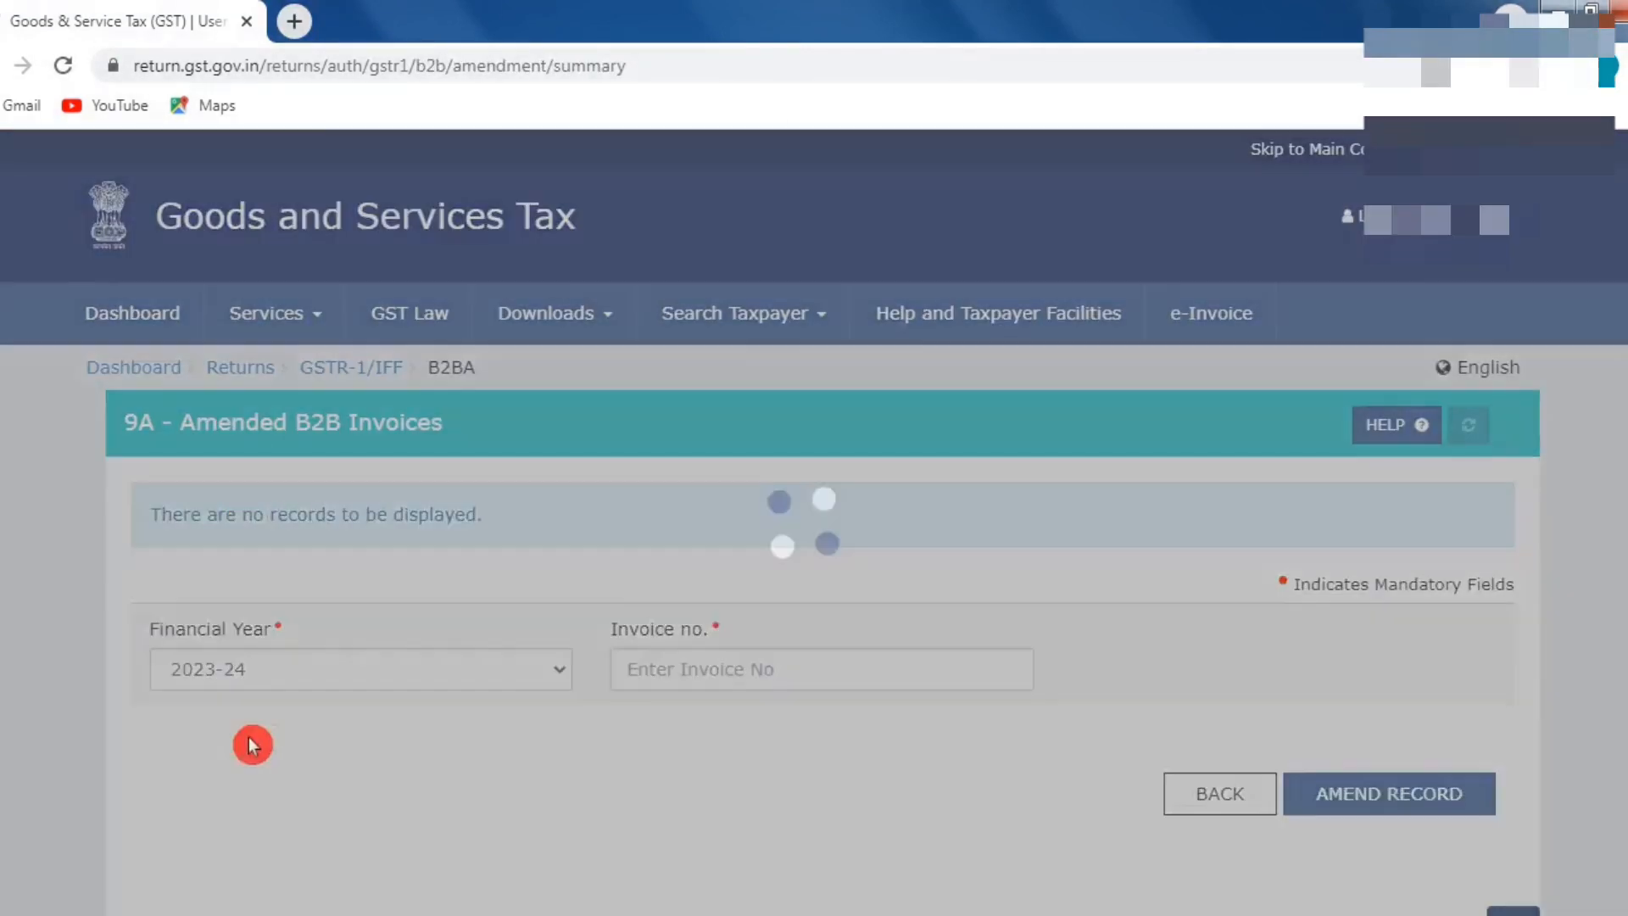
# Open invoice A000315 of financial year 2023-24 for amendment.
pyautogui.scroll(-2, 345, 690)
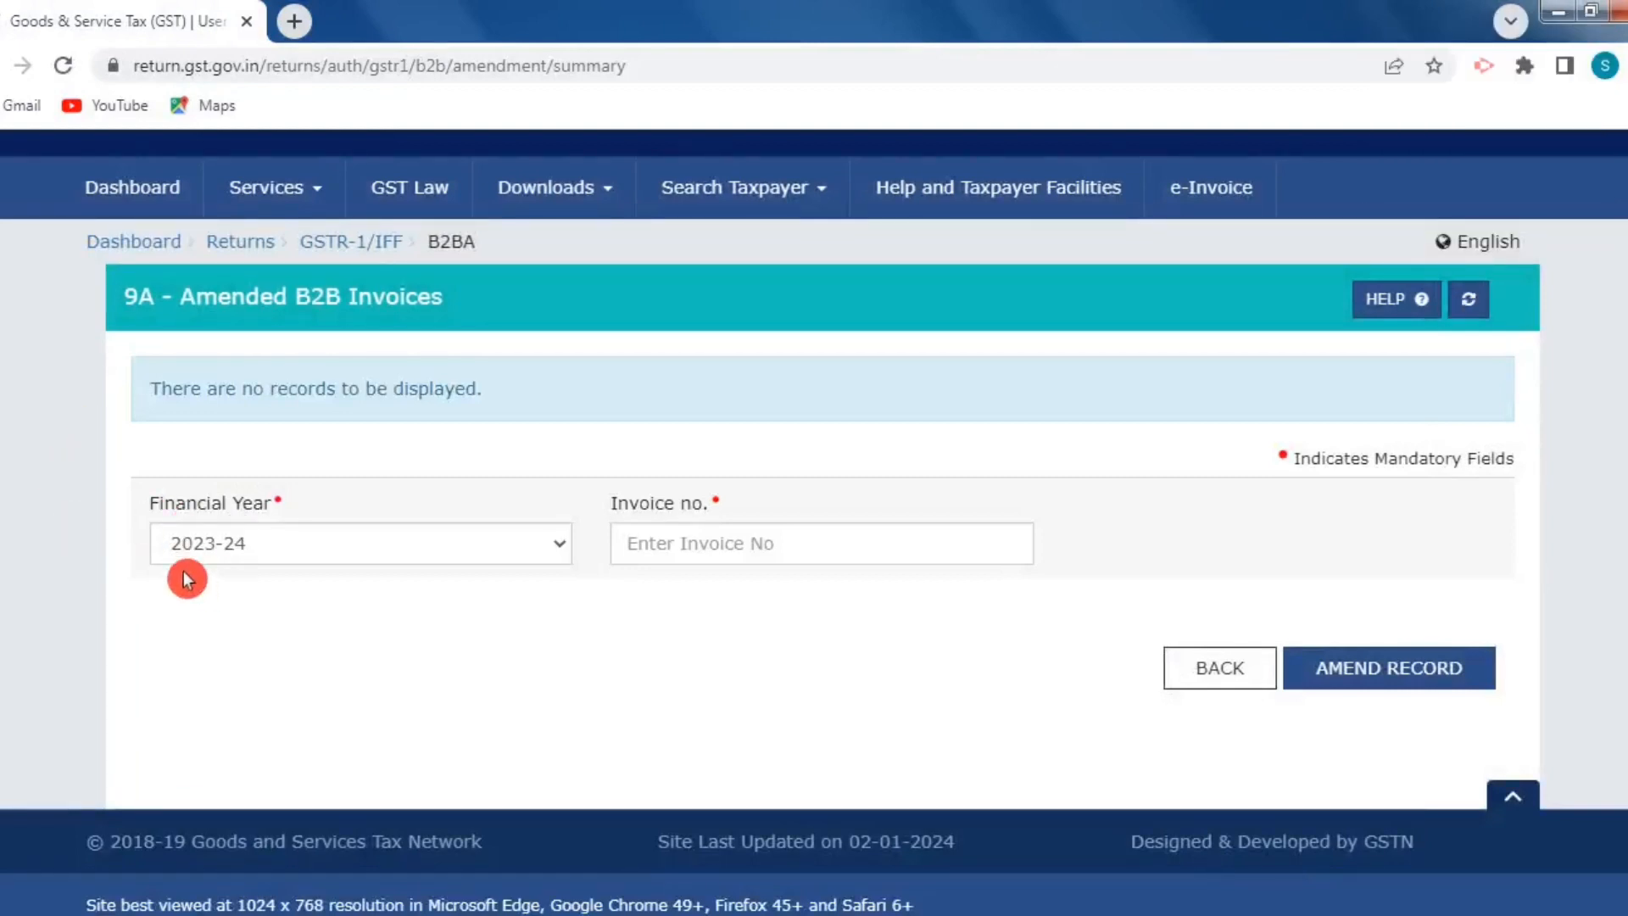
pyautogui.click(744, 546)
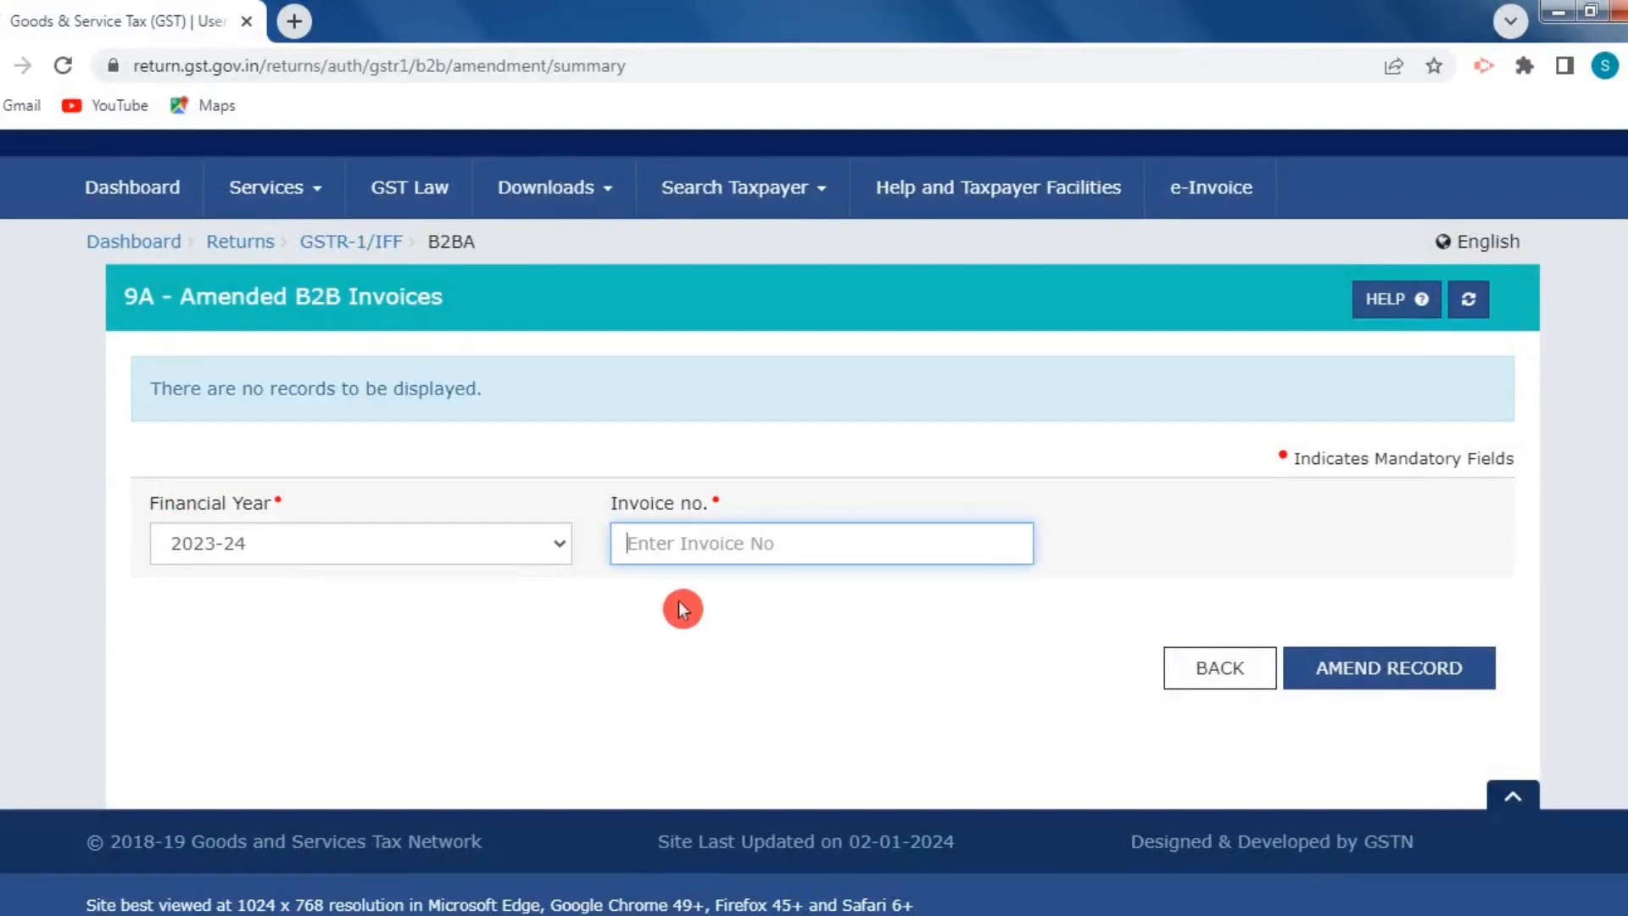
pyautogui.write('A0')
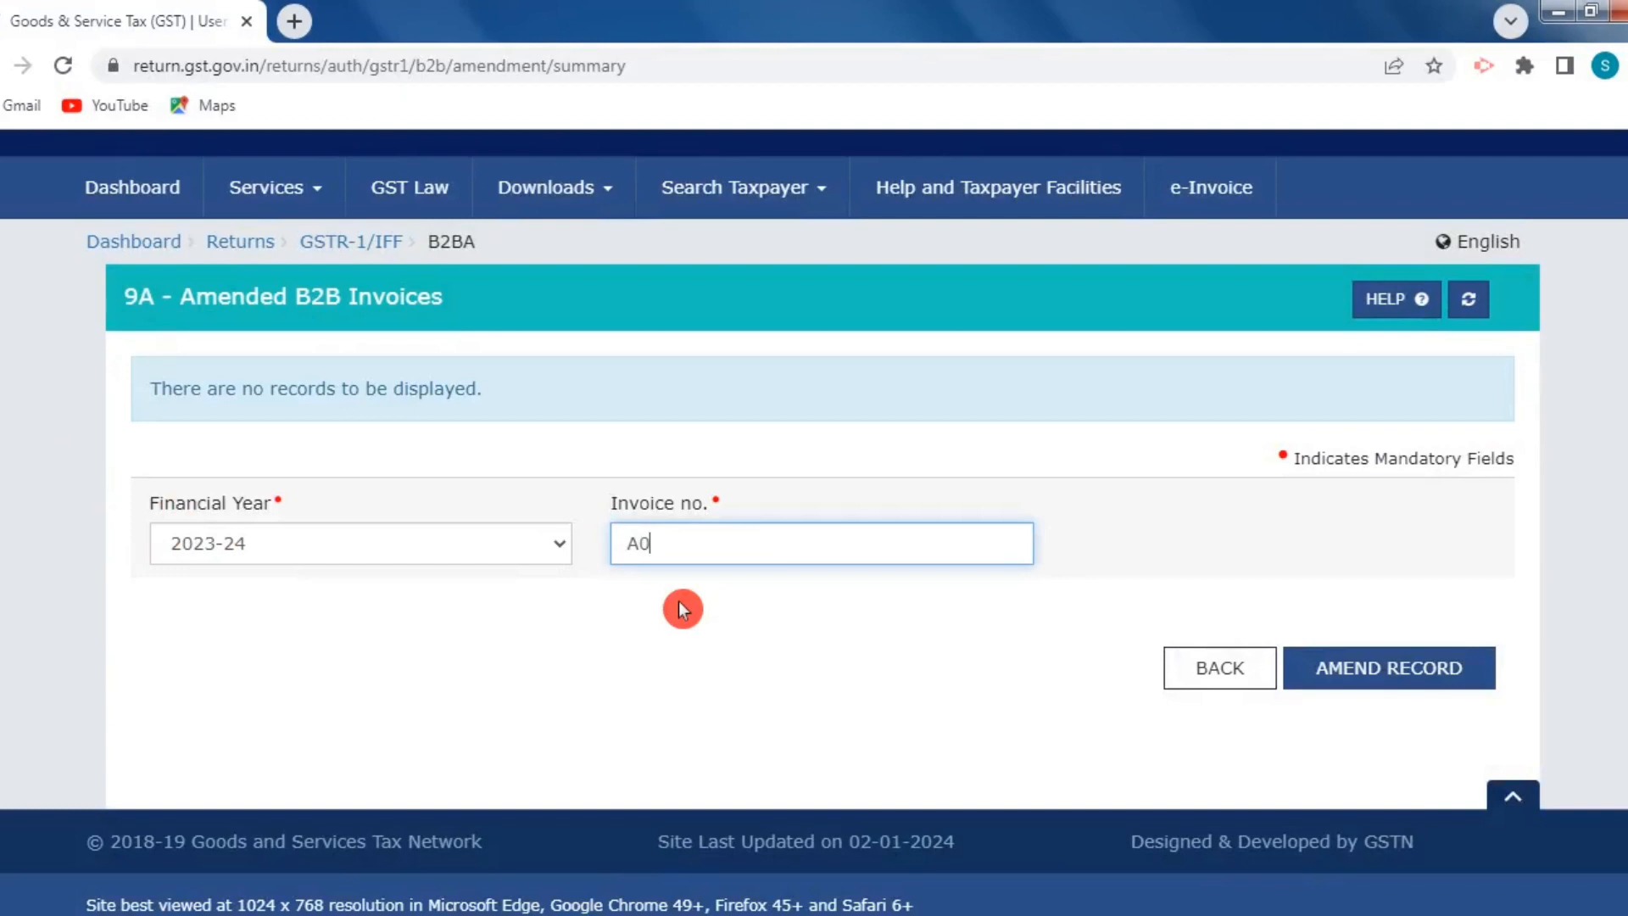
pyautogui.write('00315')
pyautogui.click(1383, 683)
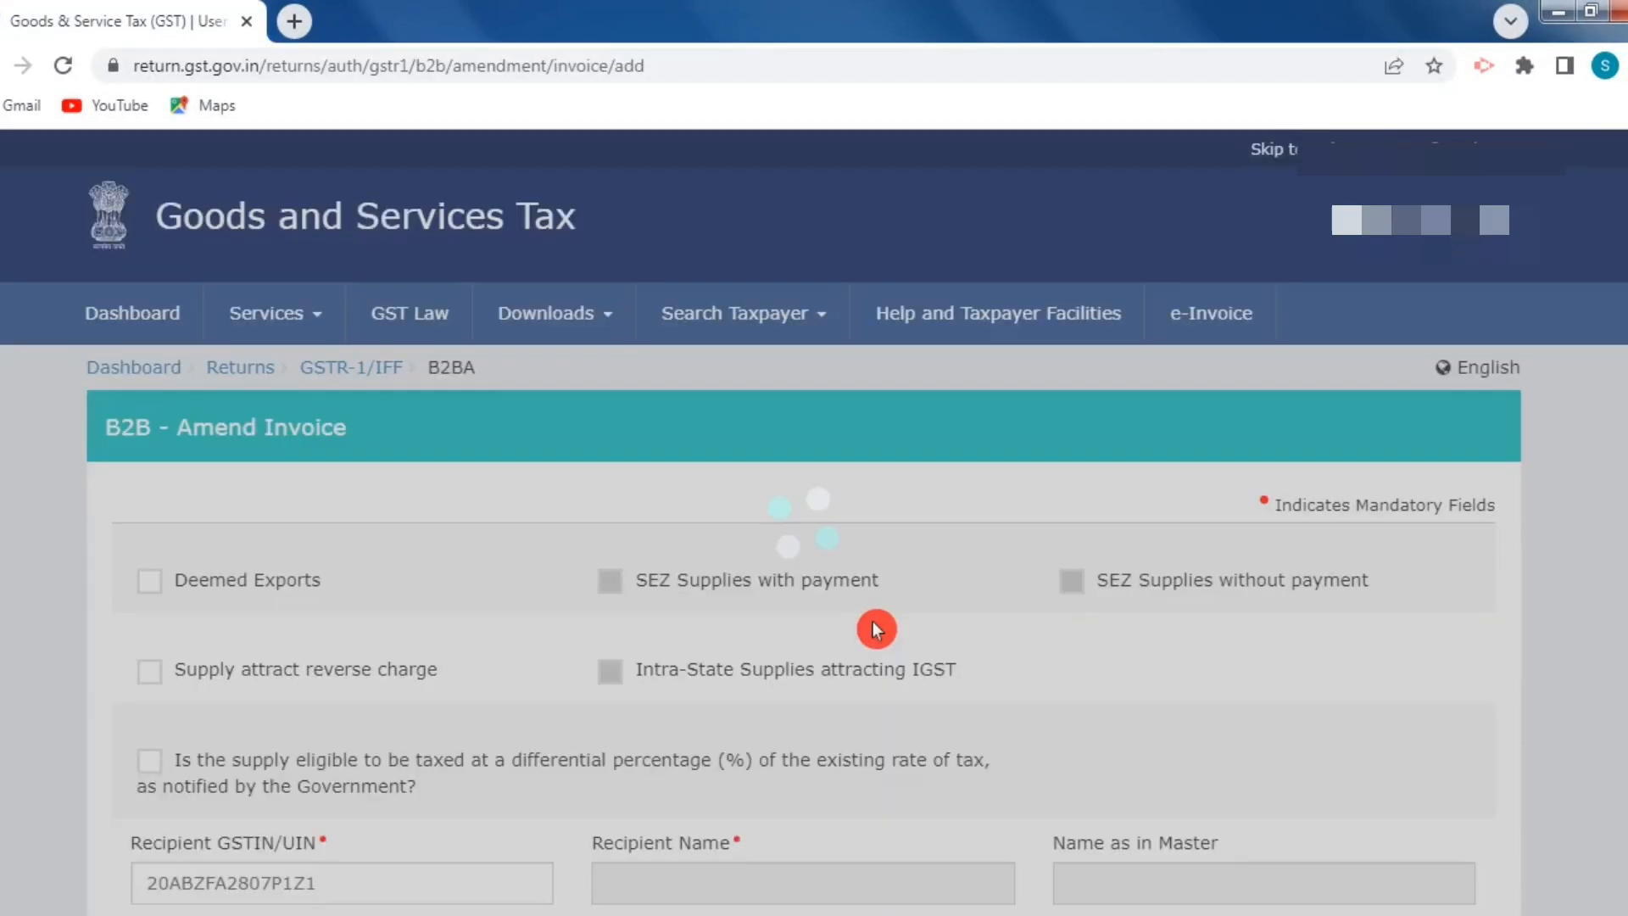
# Review the B2B amend invoice form, from the recipient and invoice details down to the item tax rates.
pyautogui.scroll(-1, 766, 628)
pyautogui.scroll(-10, 766, 628)
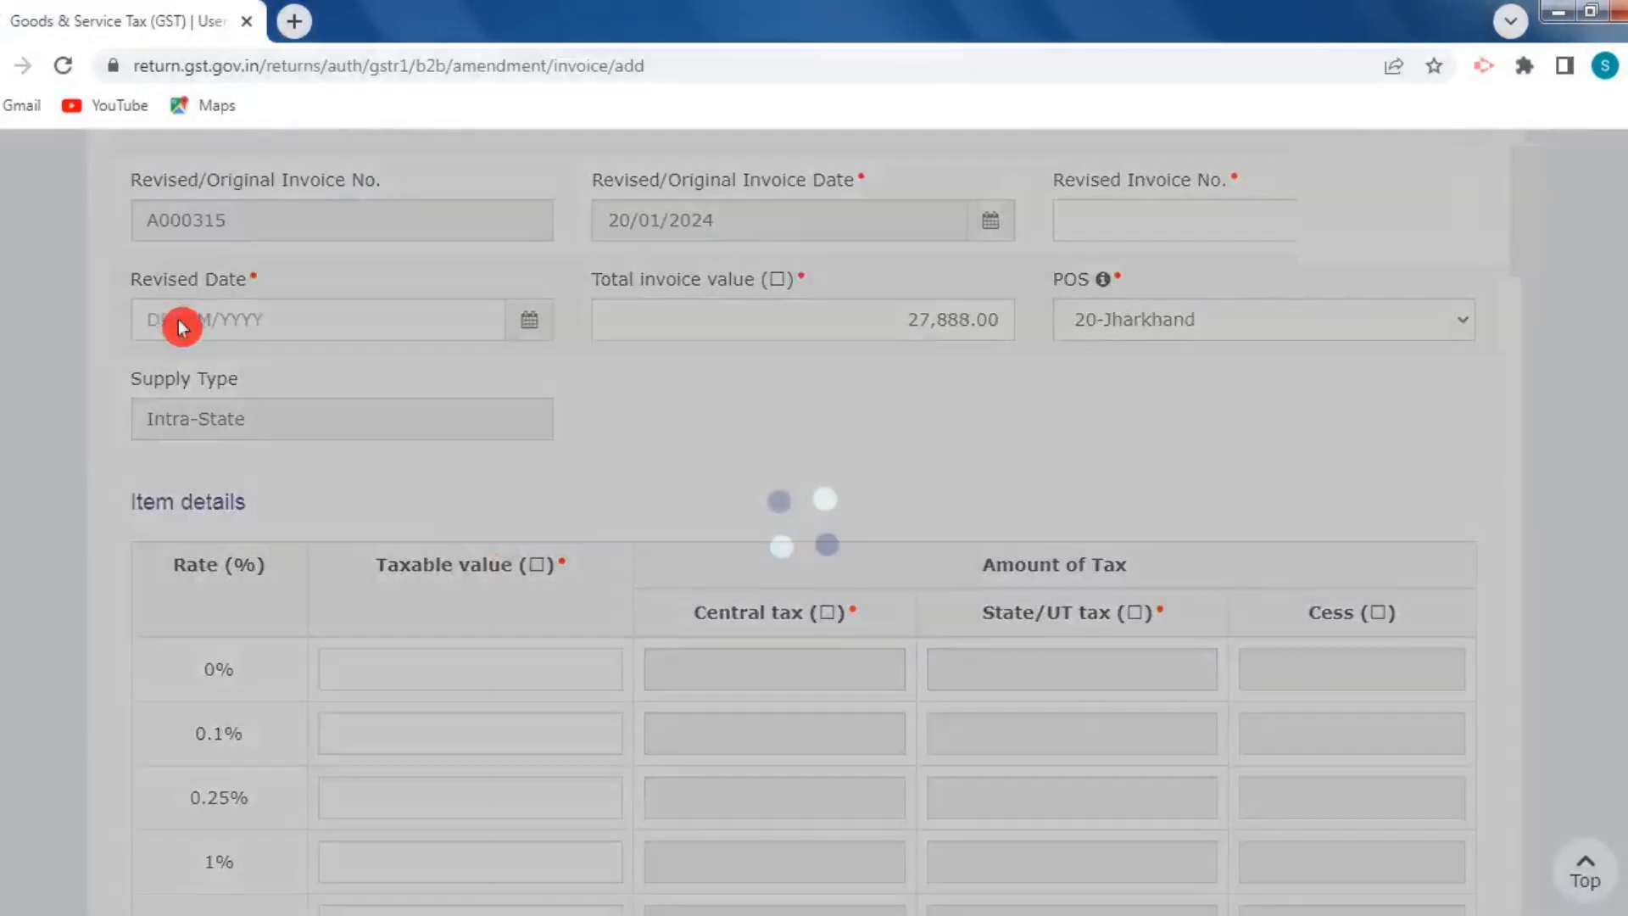
pyautogui.scroll(3, 254, 356)
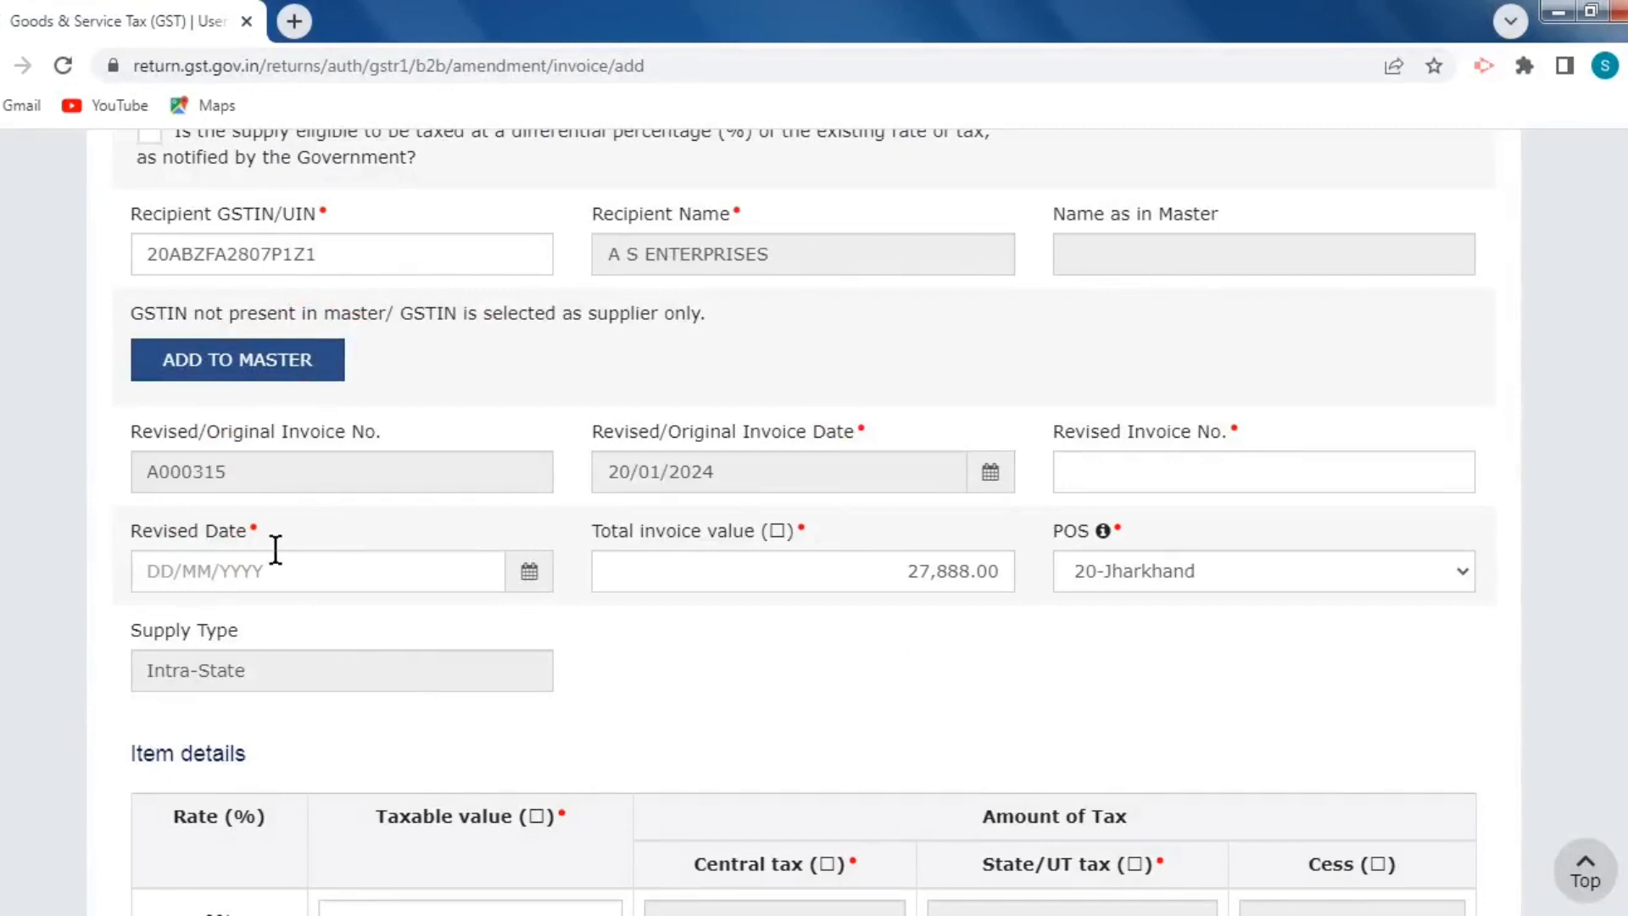
pyautogui.scroll(-3, 950, 694)
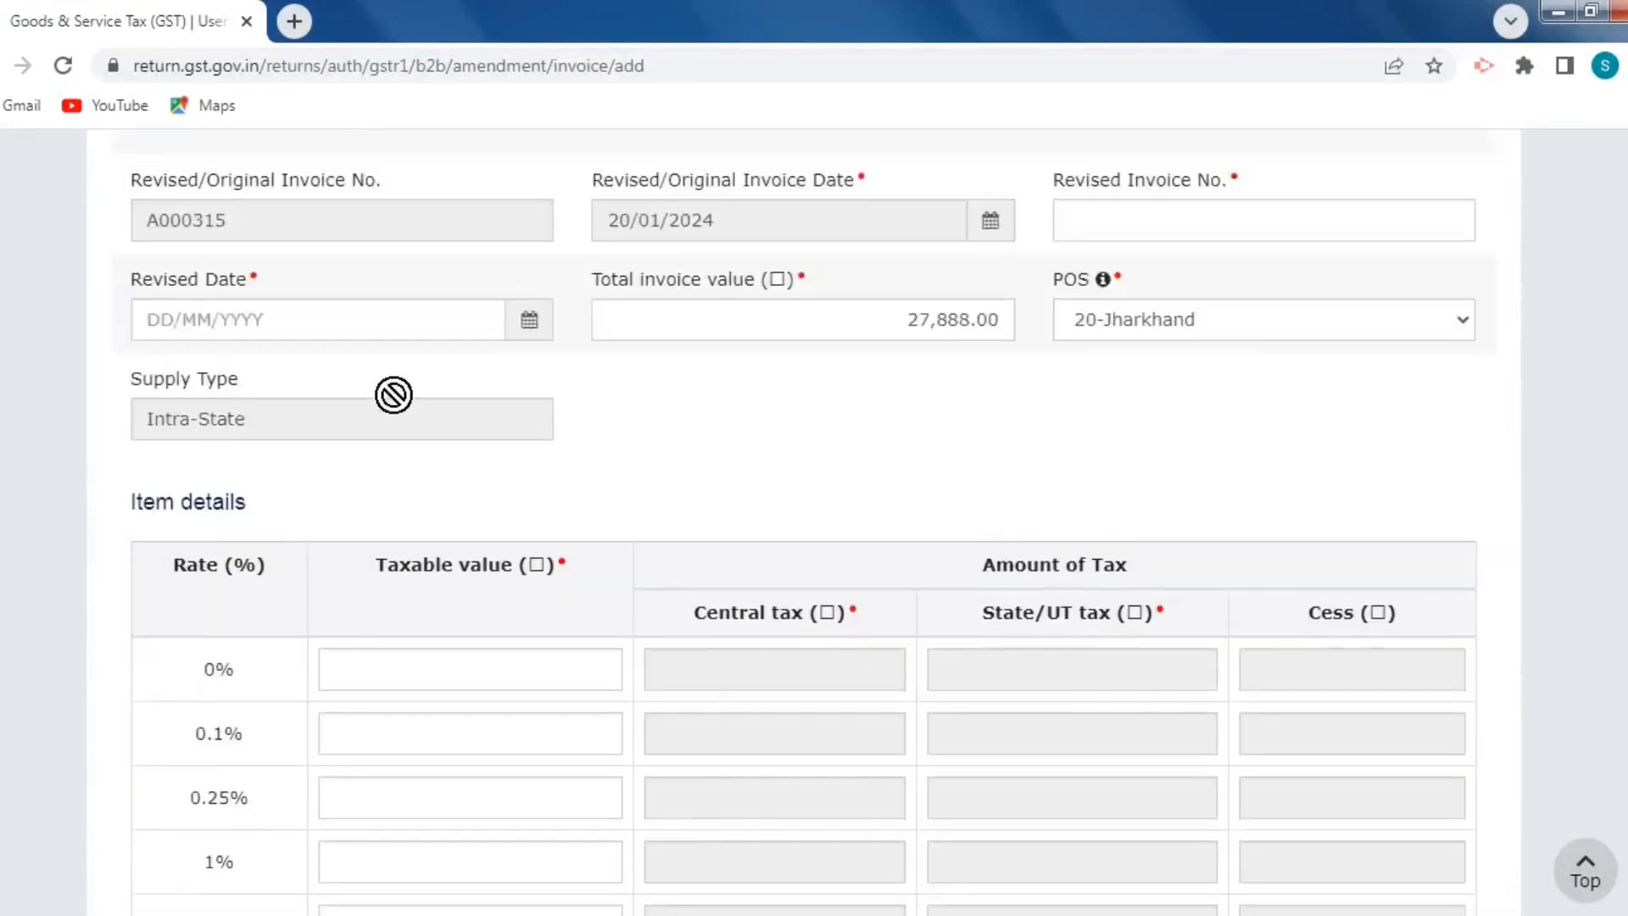
pyautogui.scroll(1, 257, 361)
pyautogui.scroll(-7, 938, 648)
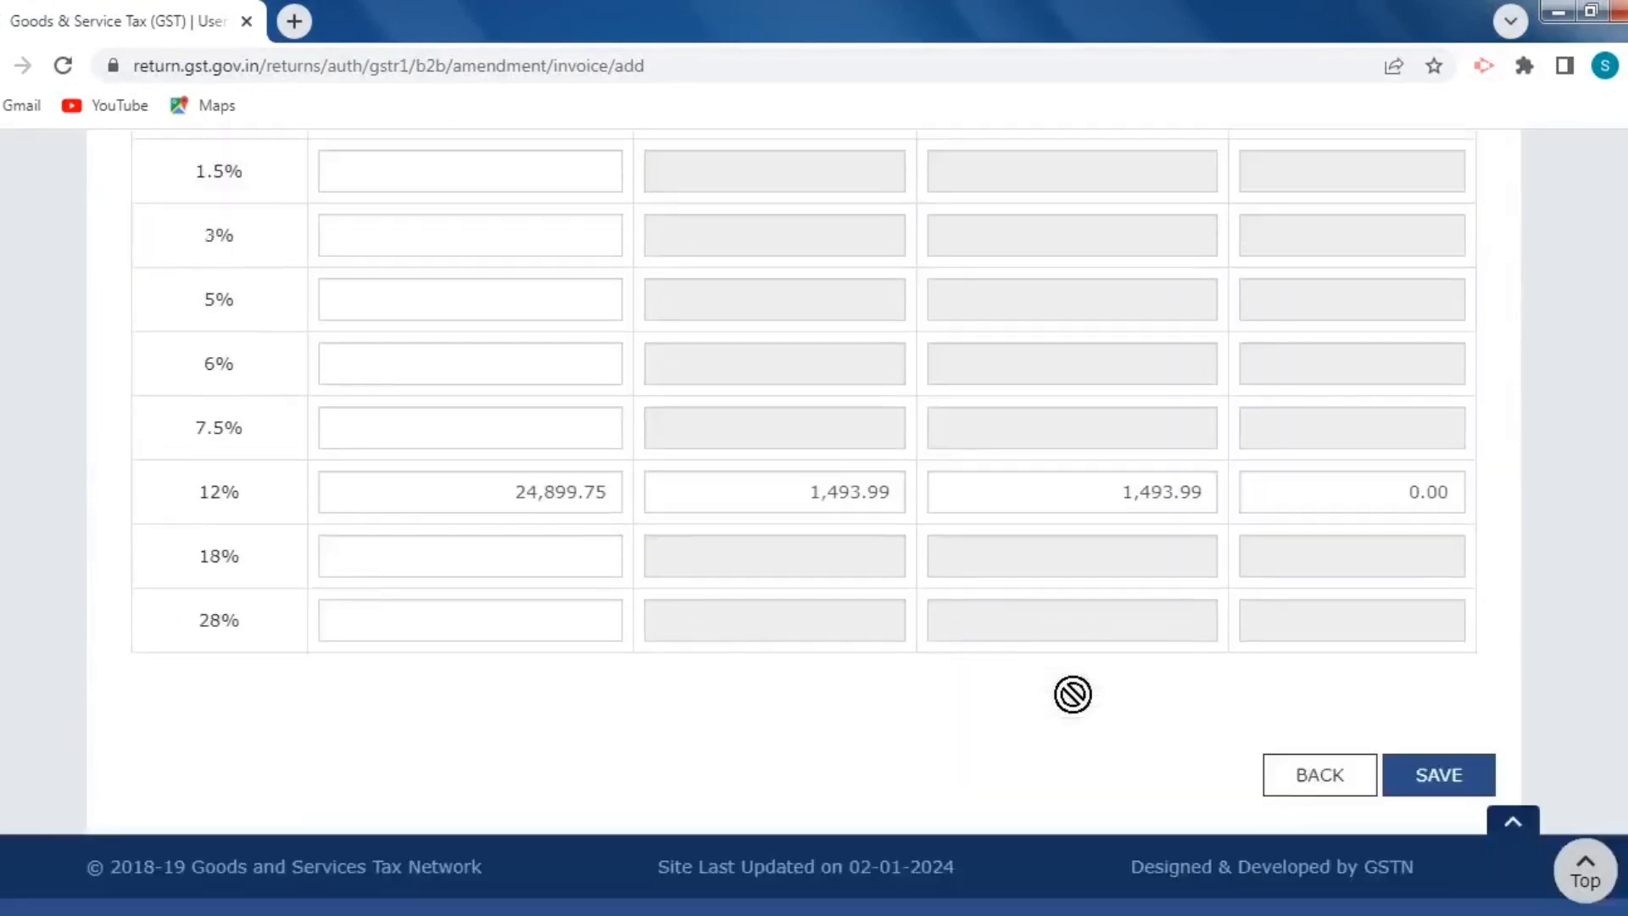
pyautogui.scroll(10, 572, 534)
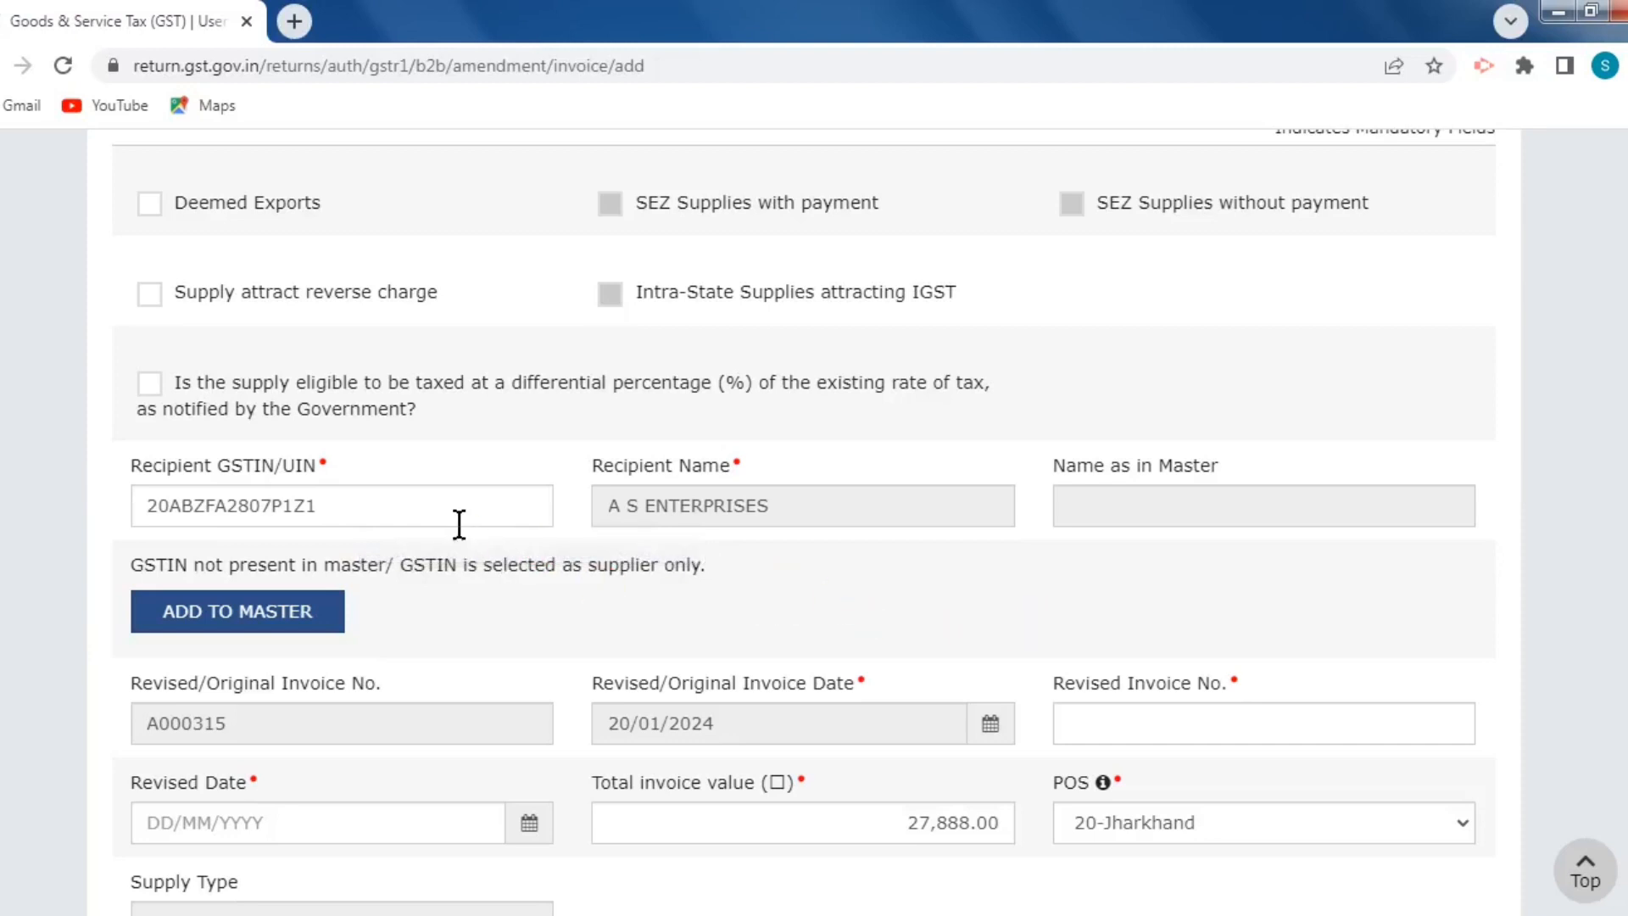
# Go through the amendable fields: Recipient GSTIN/UIN, Revised Invoice No., Revised Date and the item details at the 12% rate.
pyautogui.moveTo(429, 501); pyautogui.dragTo(129, 503)
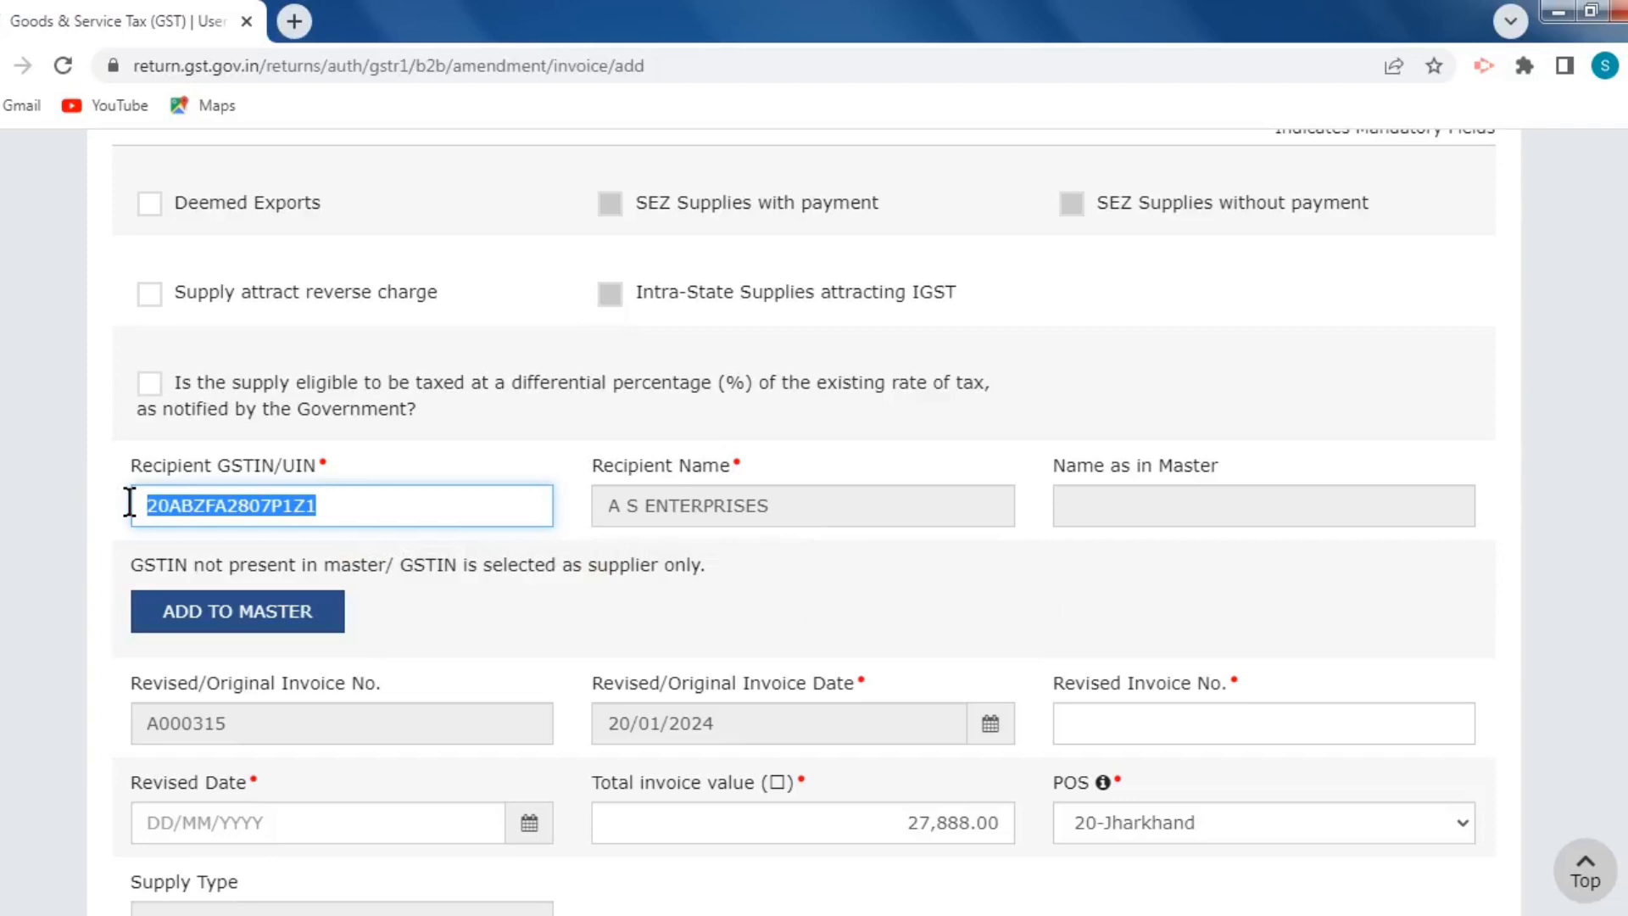
pyautogui.click(626, 641)
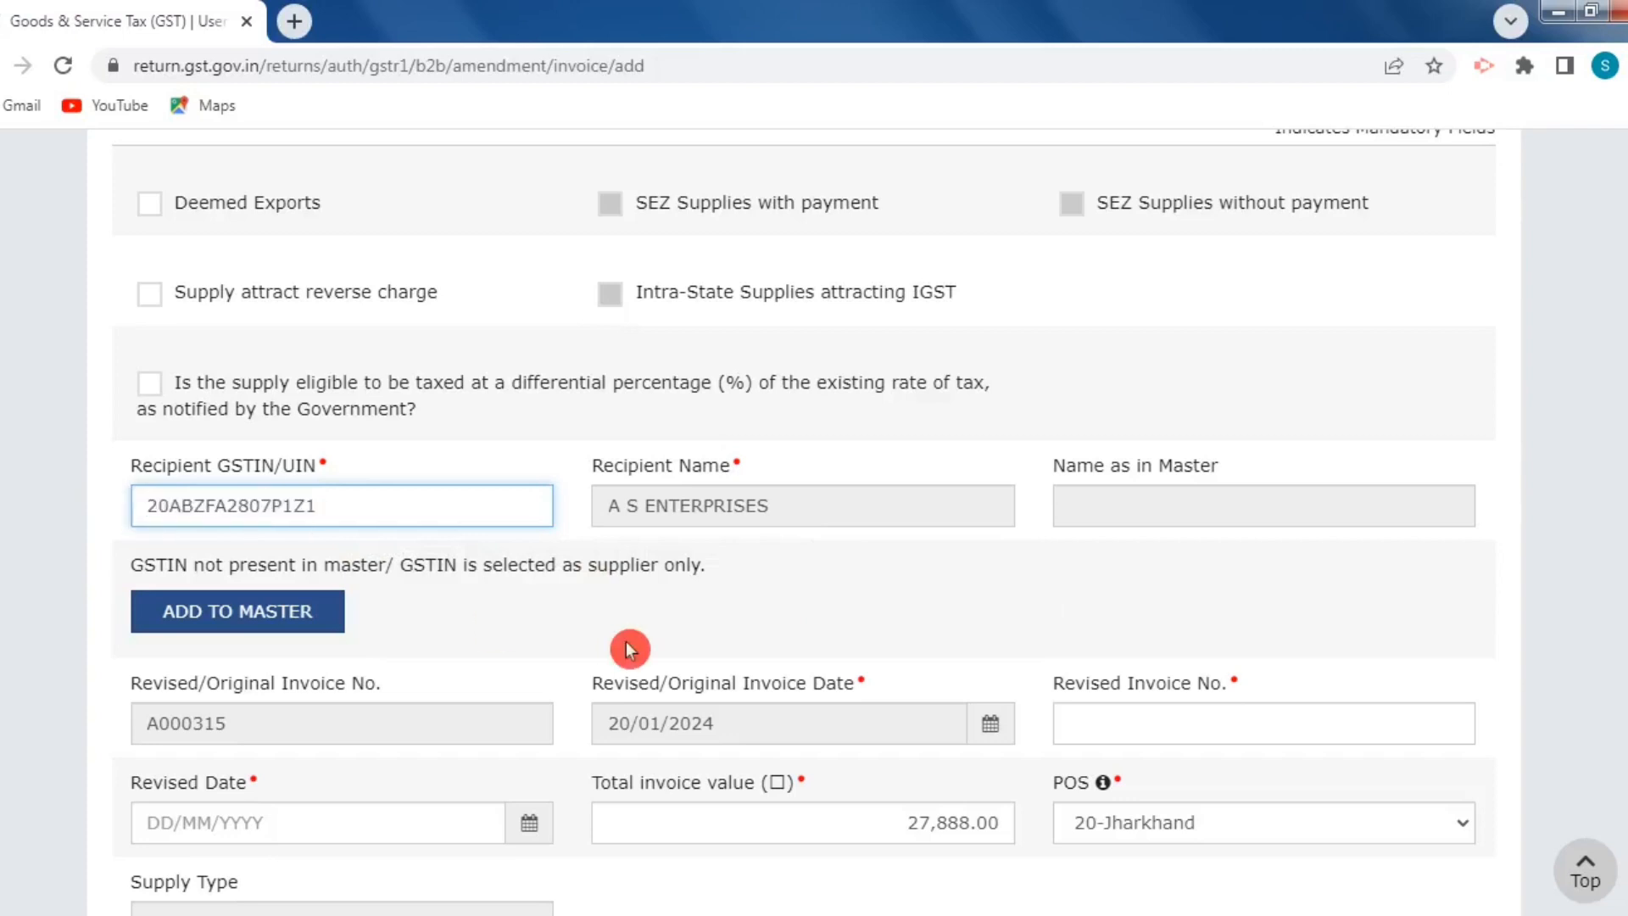
pyautogui.scroll(-1, 671, 557)
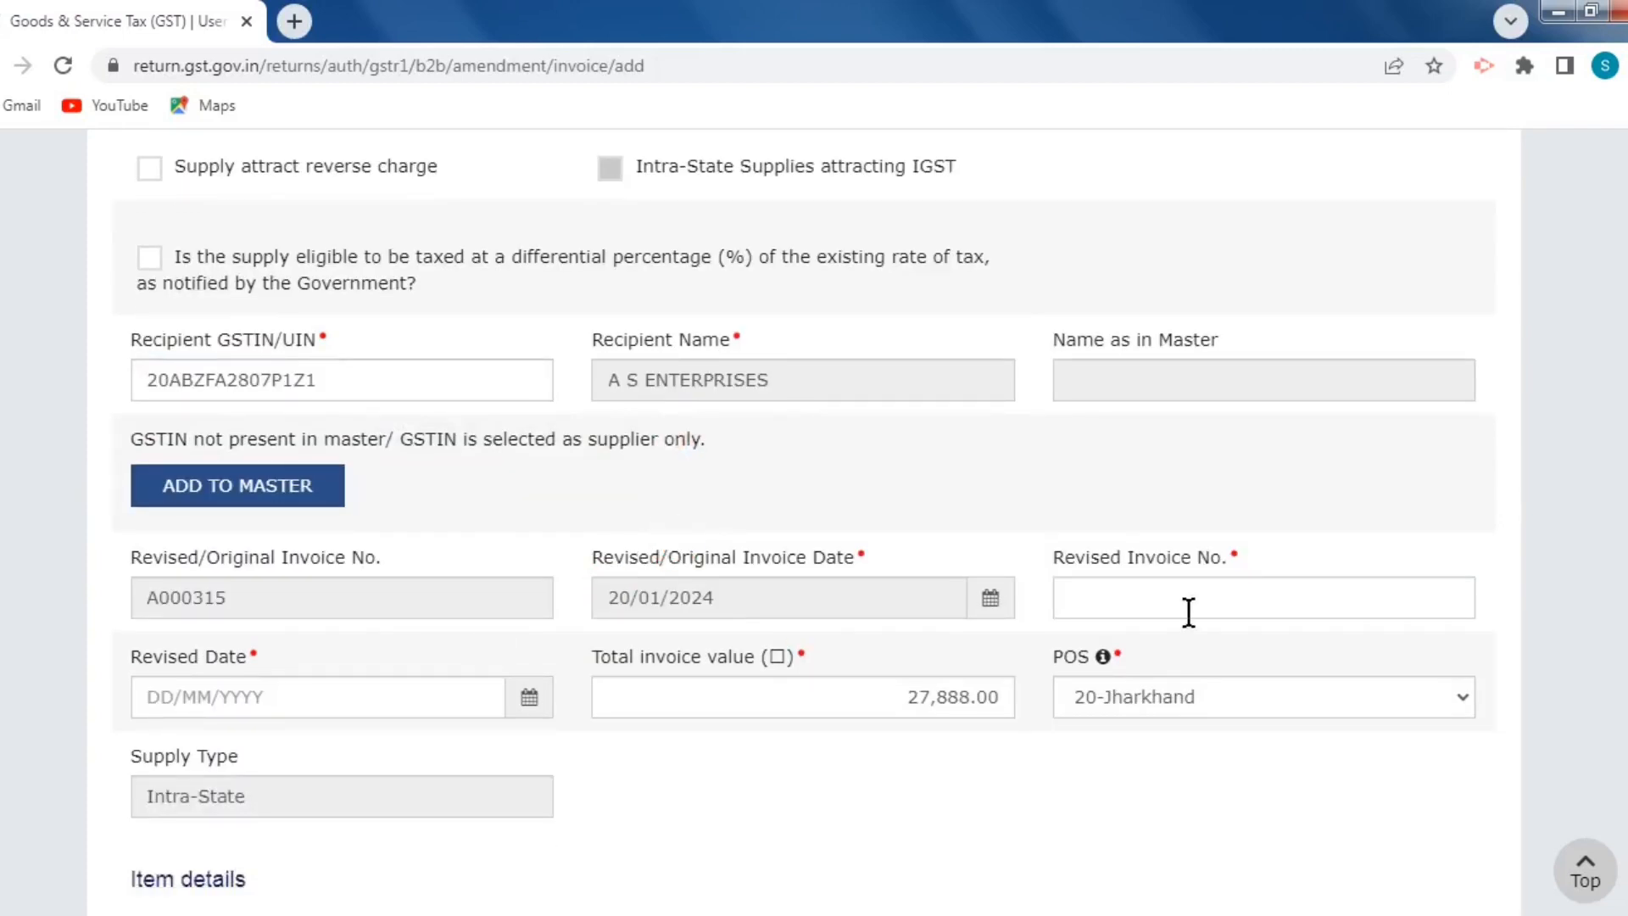
pyautogui.click(1113, 607)
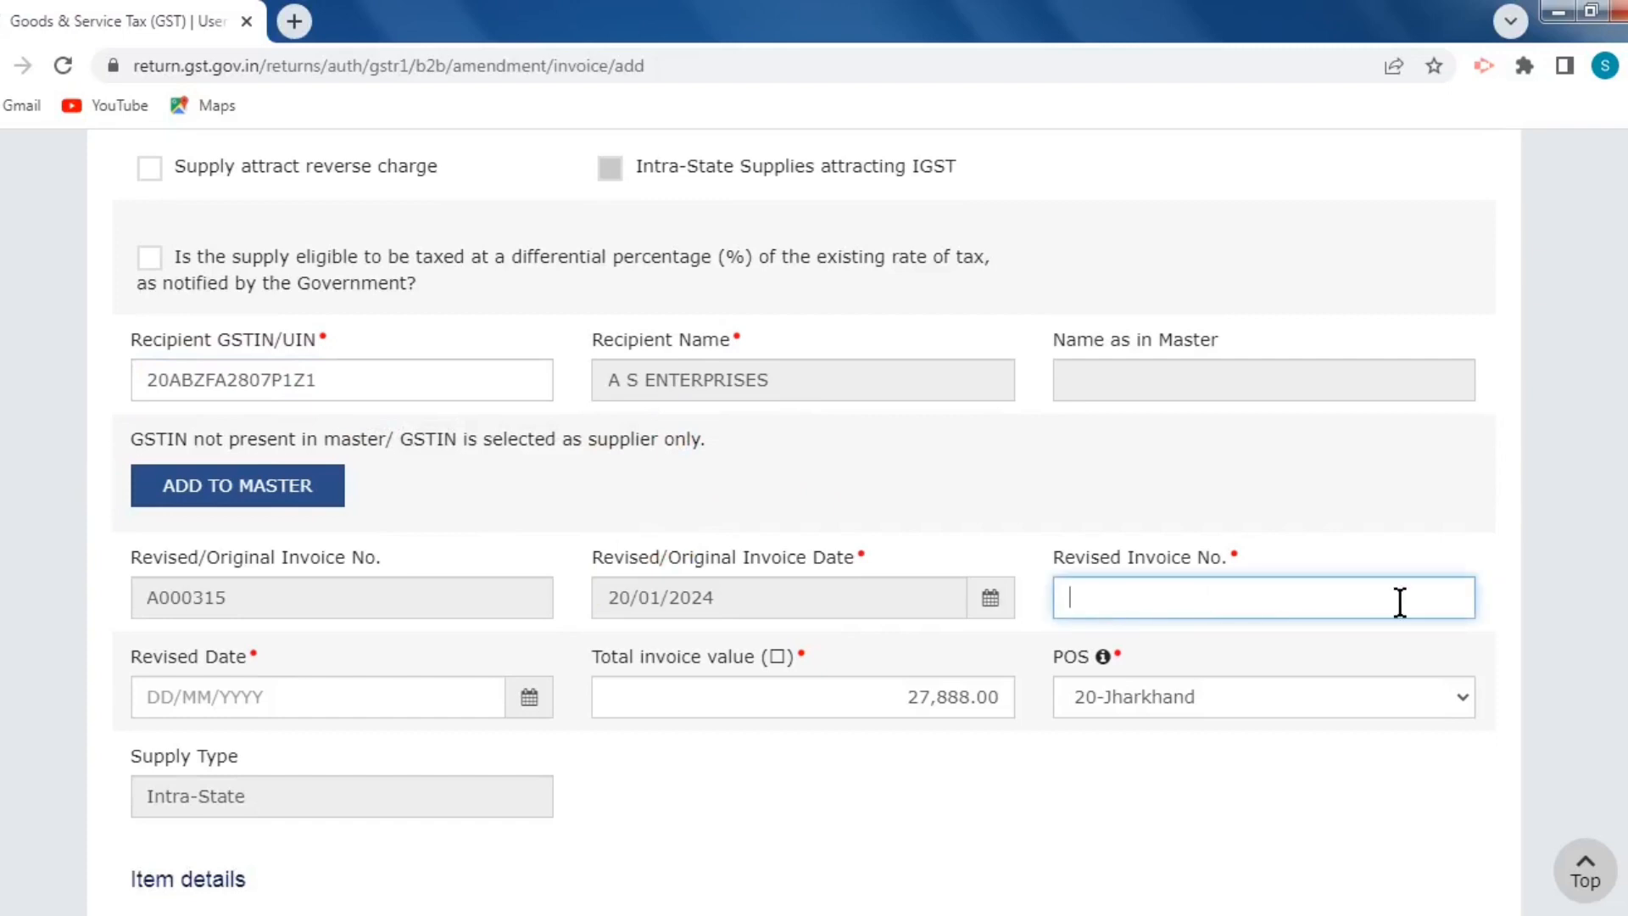
pyautogui.scroll(-1, 359, 746)
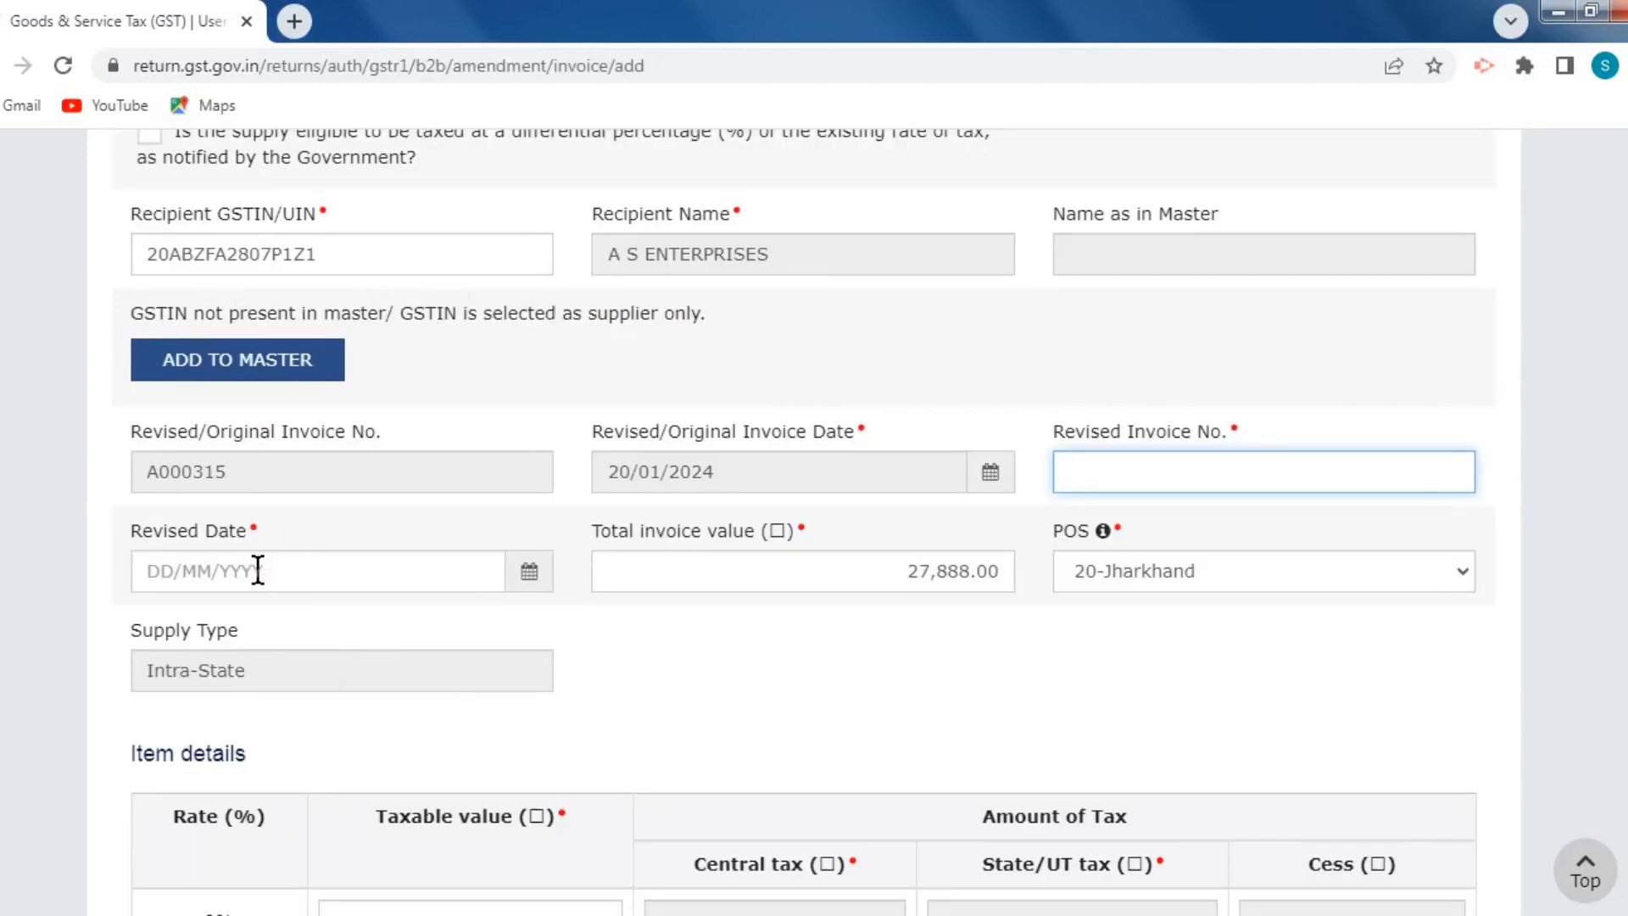
pyautogui.click(258, 570)
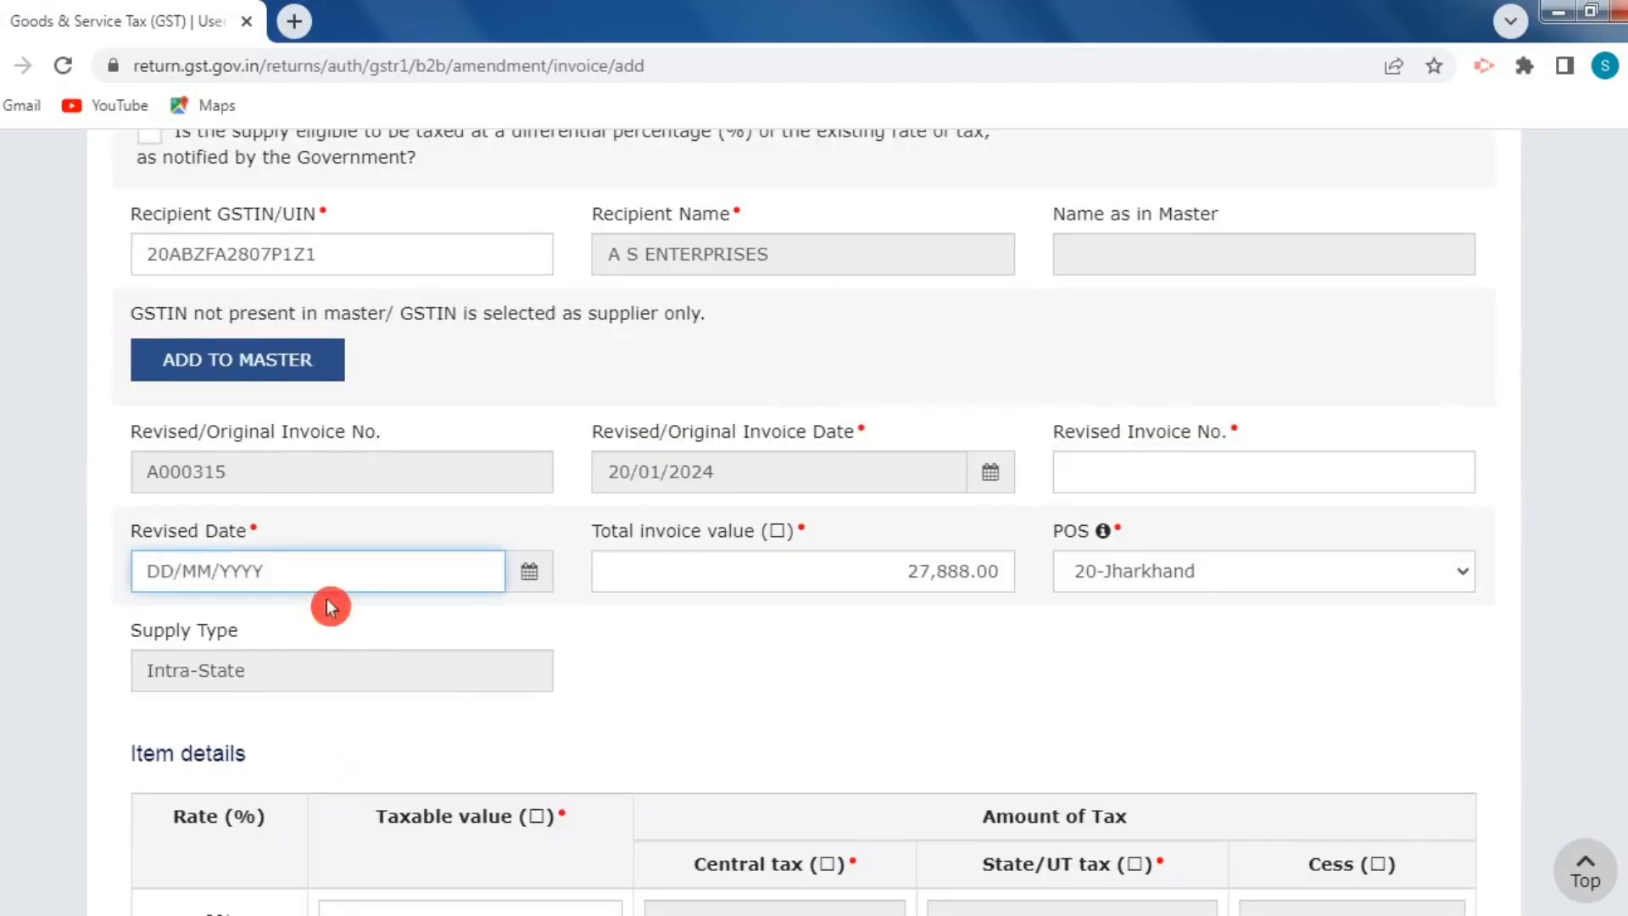
pyautogui.scroll(-1, 721, 604)
pyautogui.scroll(-8, 721, 604)
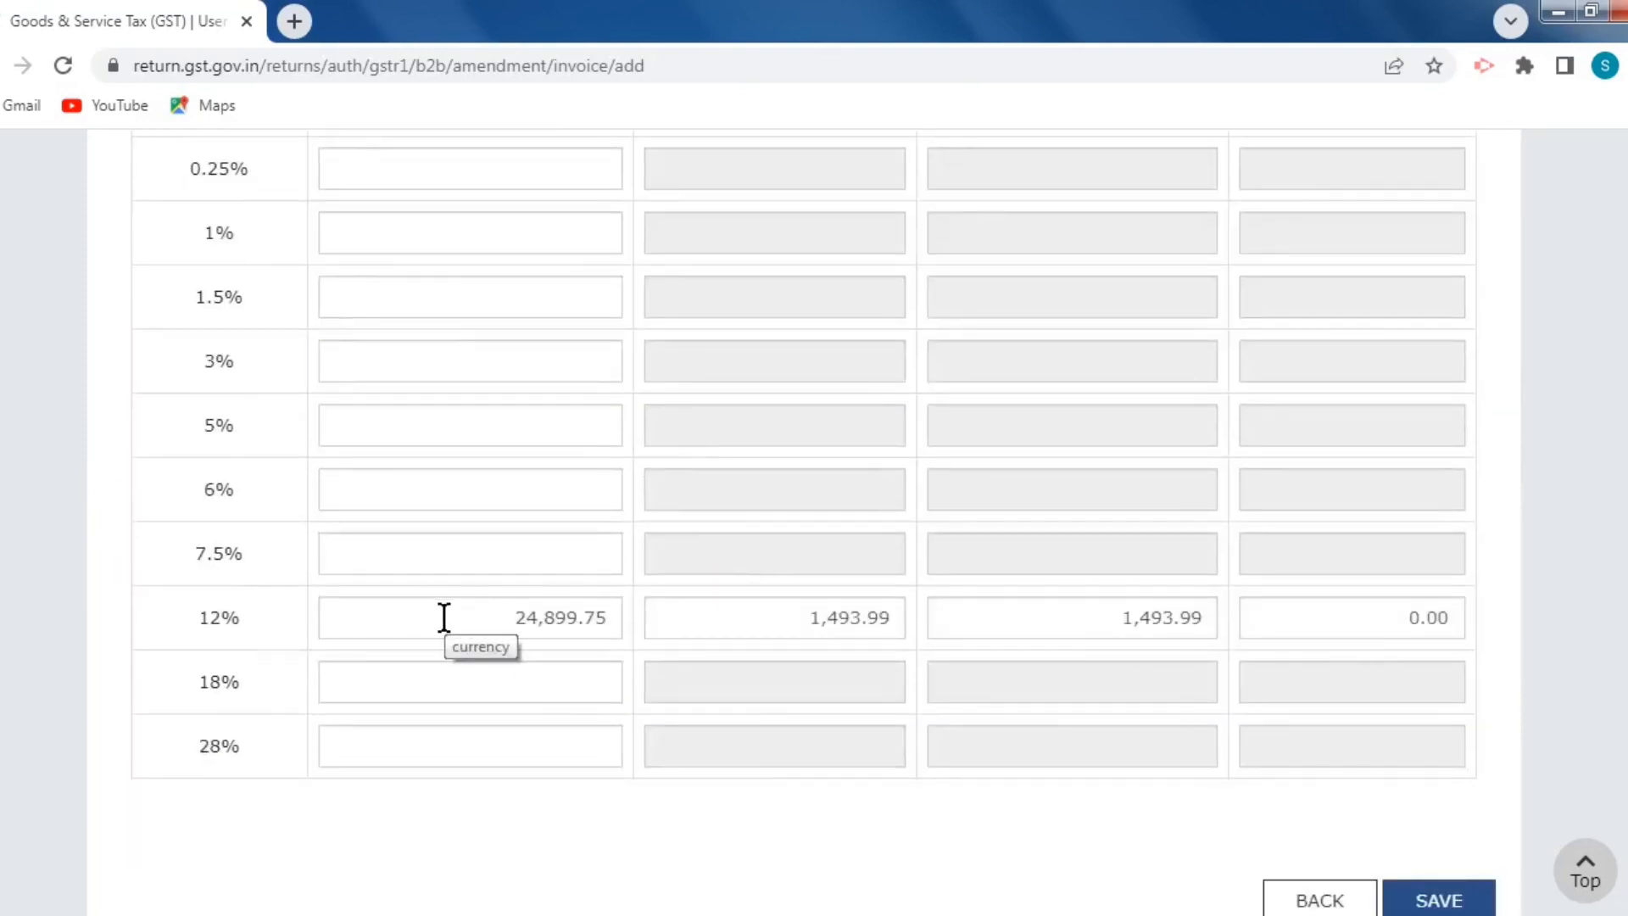
# Enter A00315 as the Revised Invoice No. of the B2B invoice and try to save the amendment.
pyautogui.moveTo(443, 617); pyautogui.dragTo(628, 602)
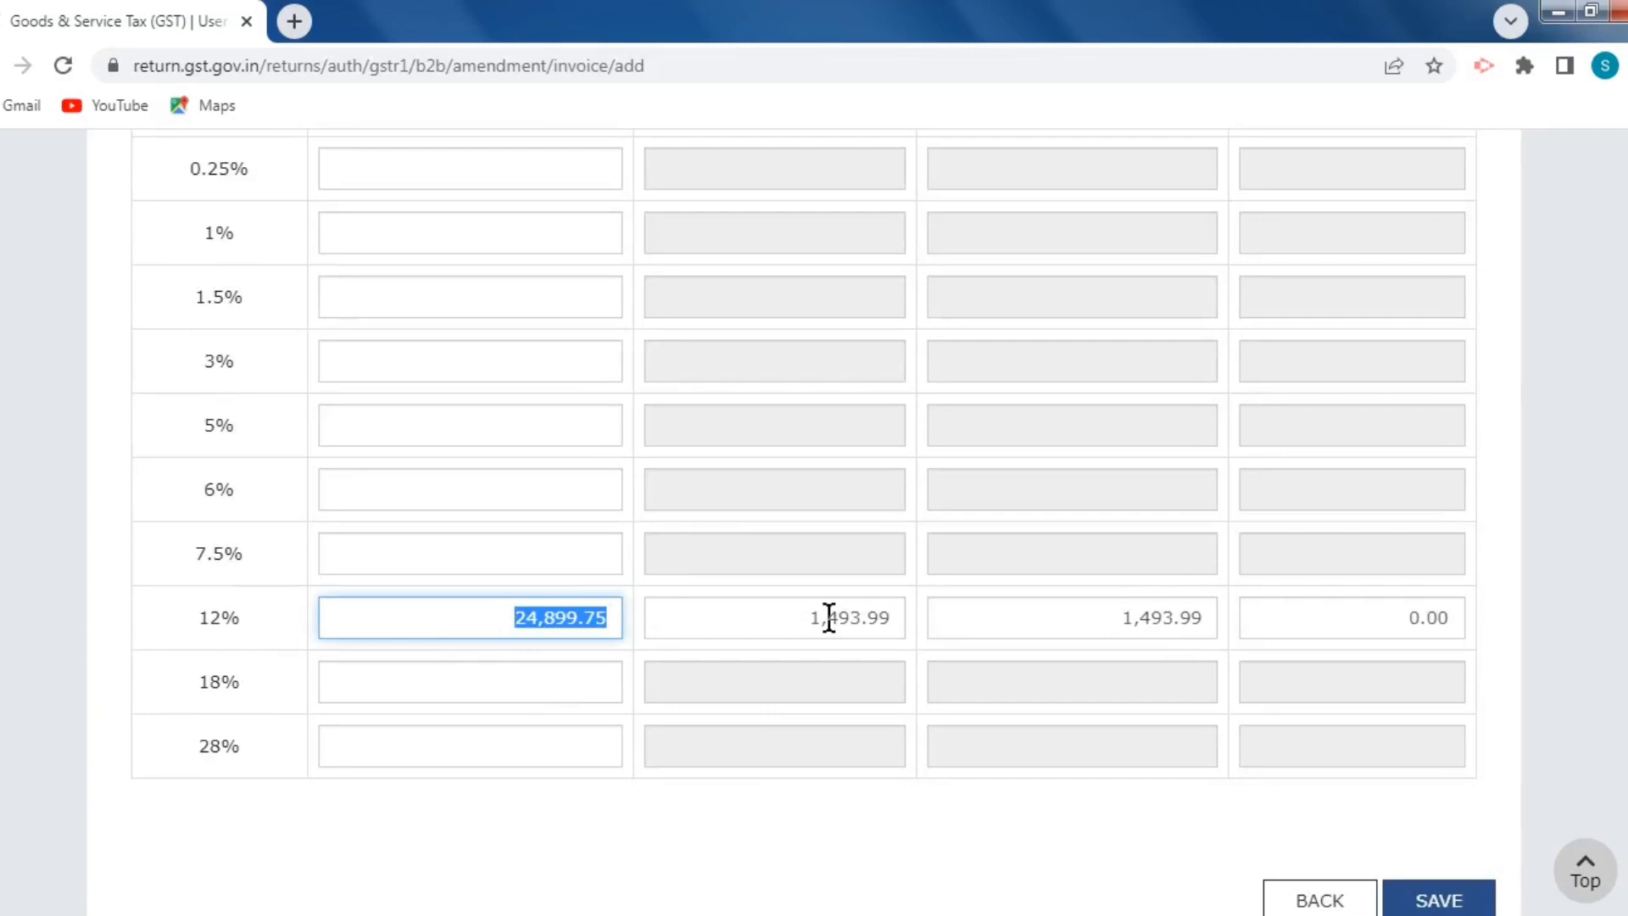
pyautogui.scroll(11, 785, 585)
pyautogui.scroll(-3, 1209, 765)
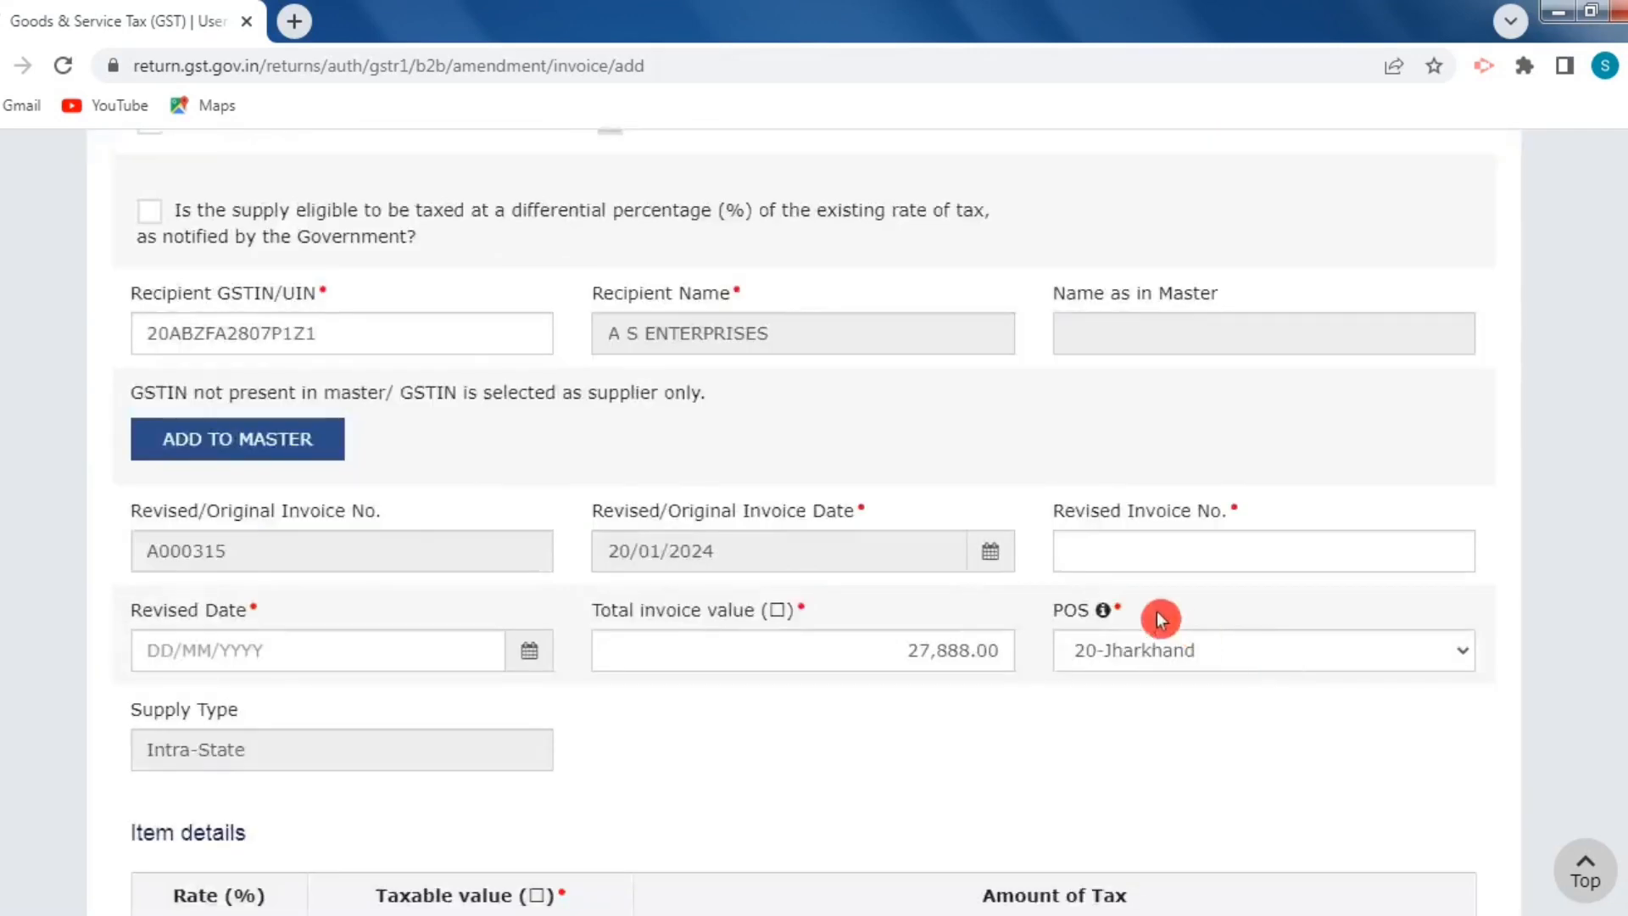
pyautogui.click(1111, 552)
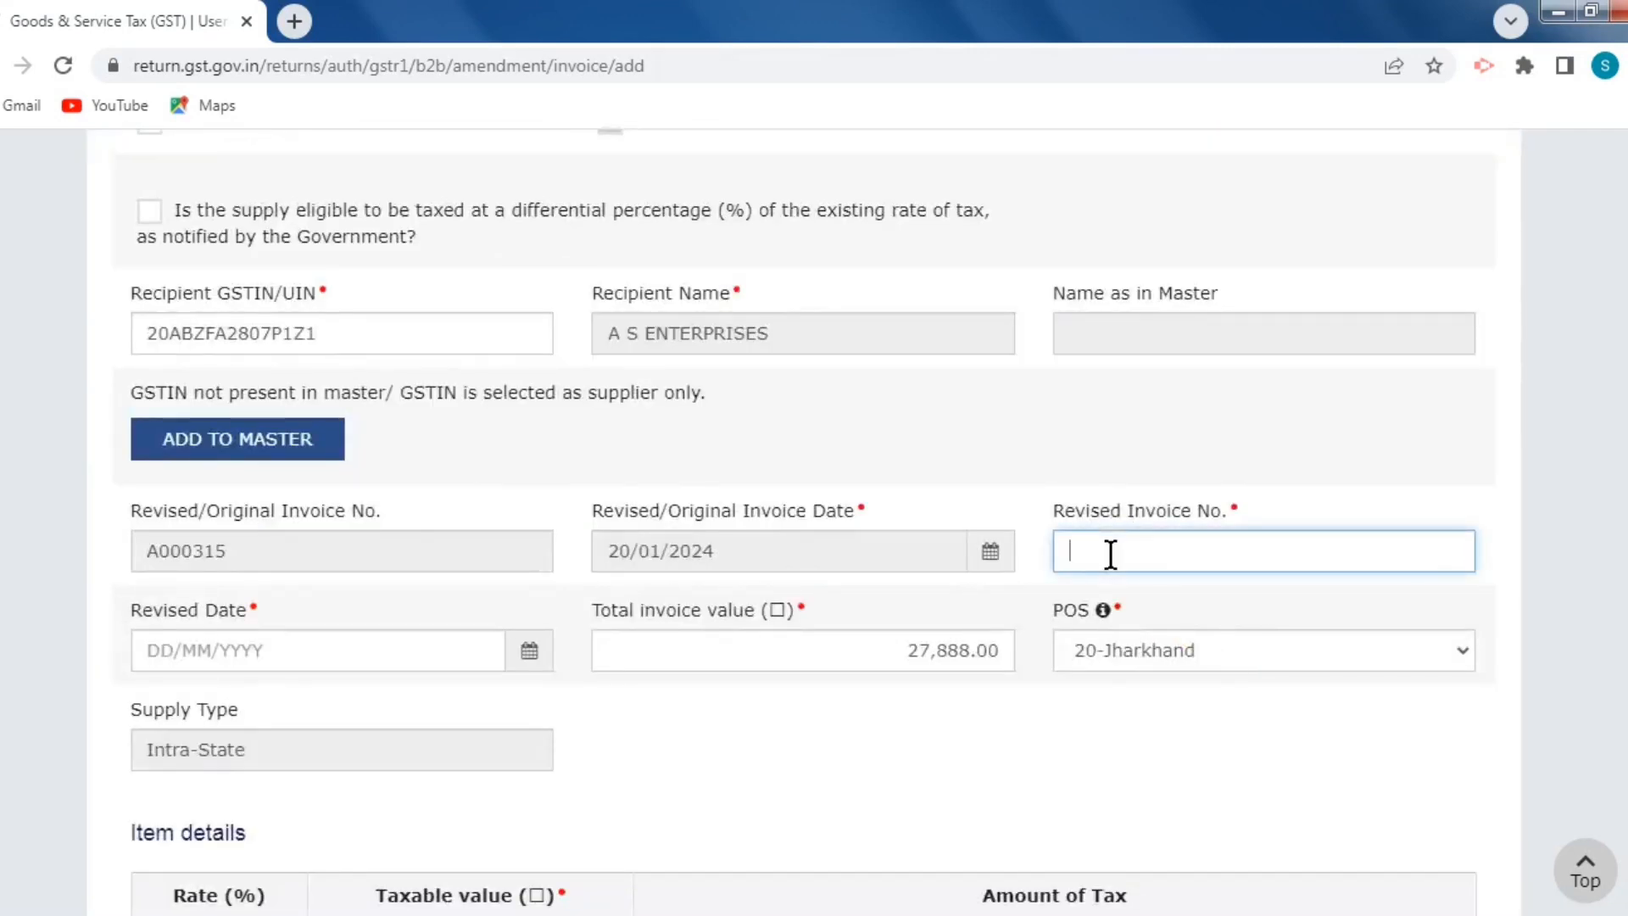
pyautogui.write('A00')
pyautogui.write('0315')
pyautogui.scroll(-1, 1134, 632)
pyautogui.scroll(-13, 1134, 636)
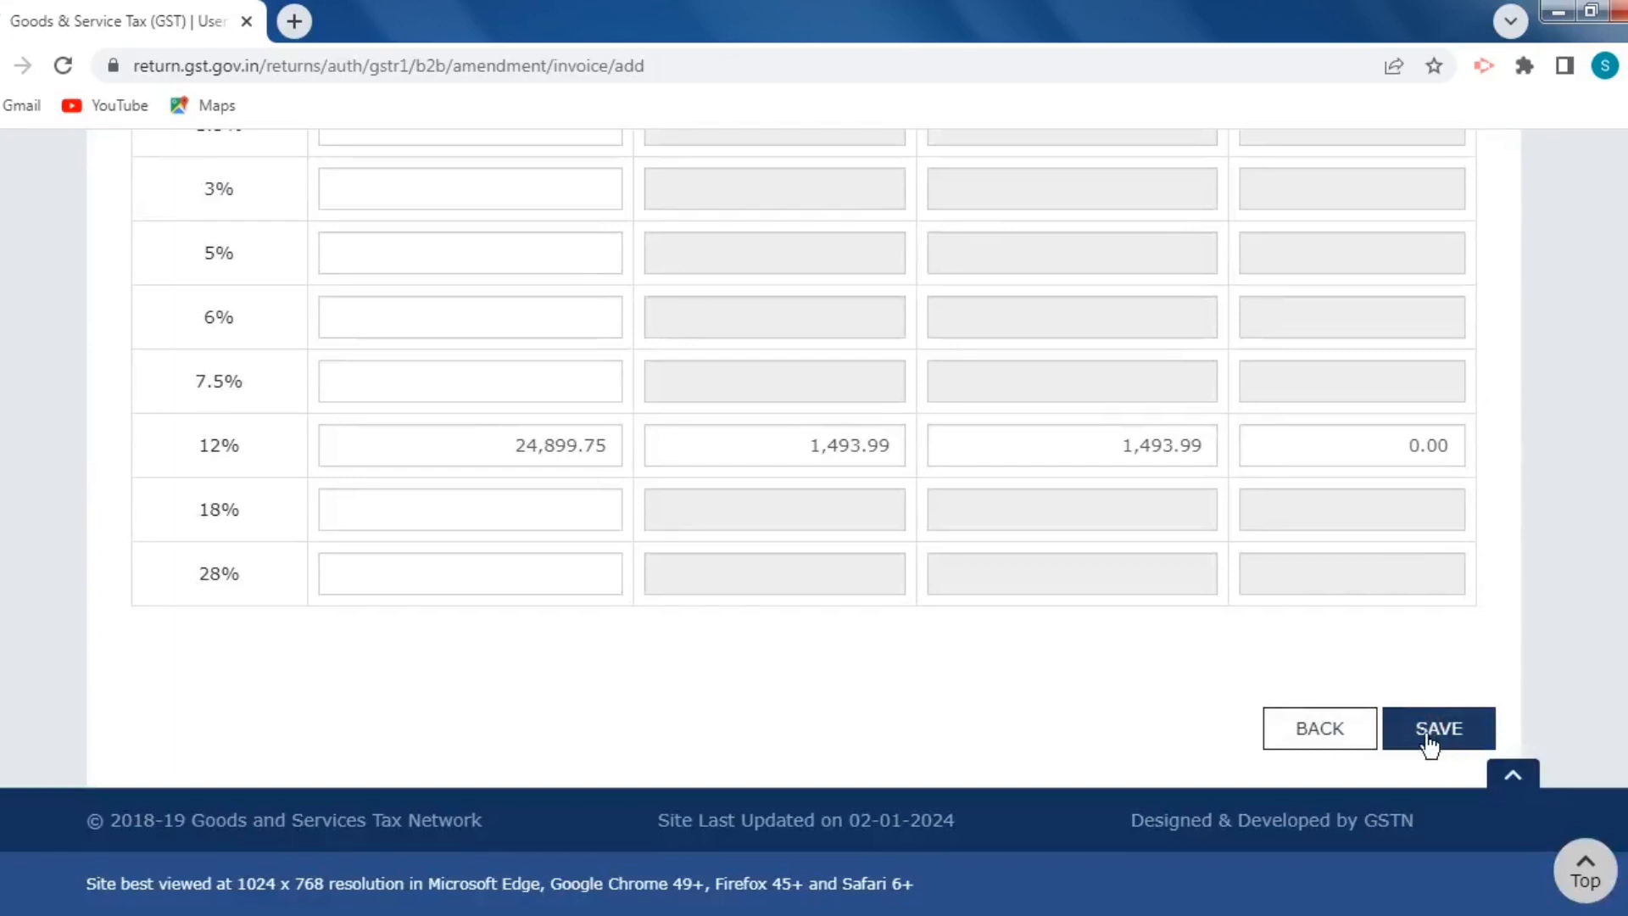
pyautogui.click(1460, 739)
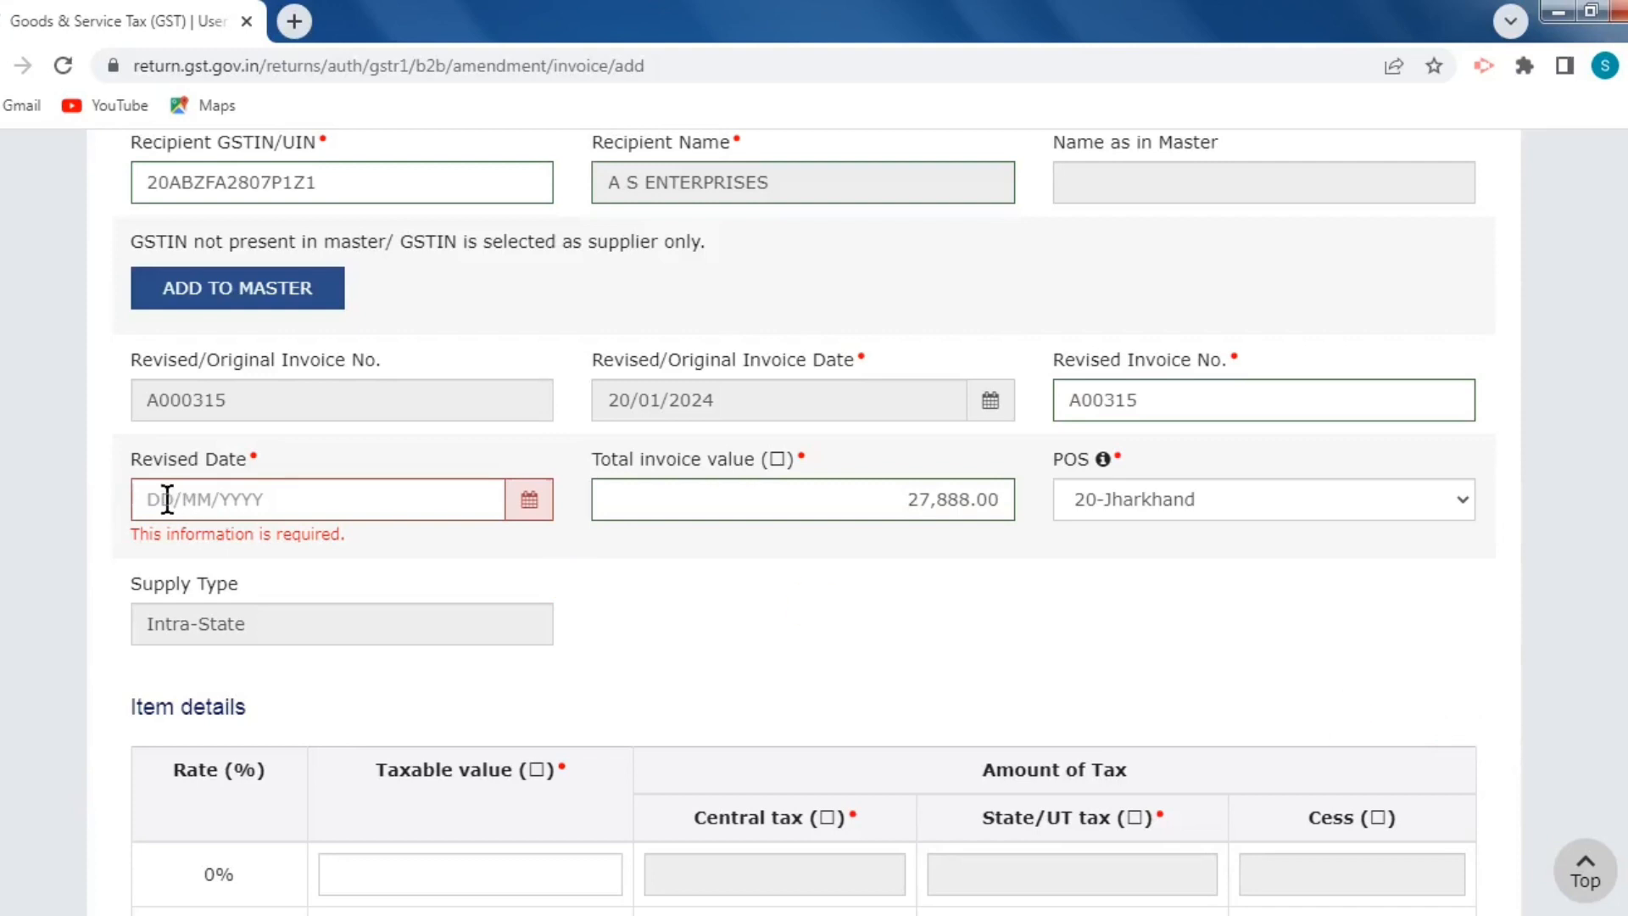
# Set the invoice's Revised Date to 20/01/2024 and save the amended invoice.
pyautogui.click(195, 500)
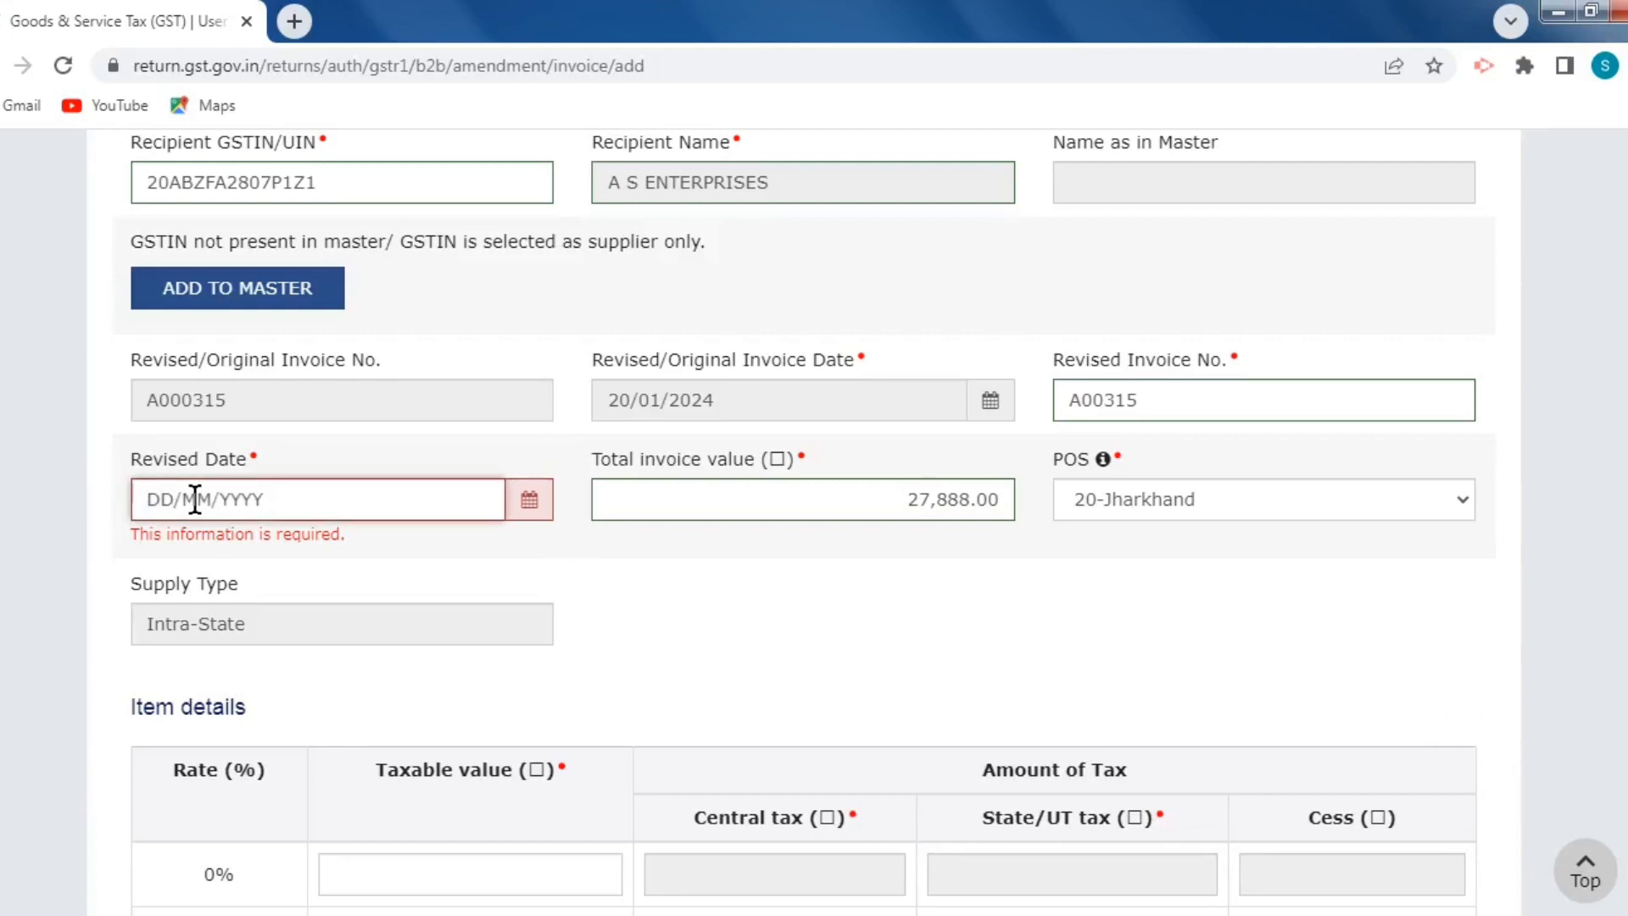
pyautogui.write('20/01/2024')
pyautogui.click(302, 480)
pyautogui.scroll(-10, 994, 670)
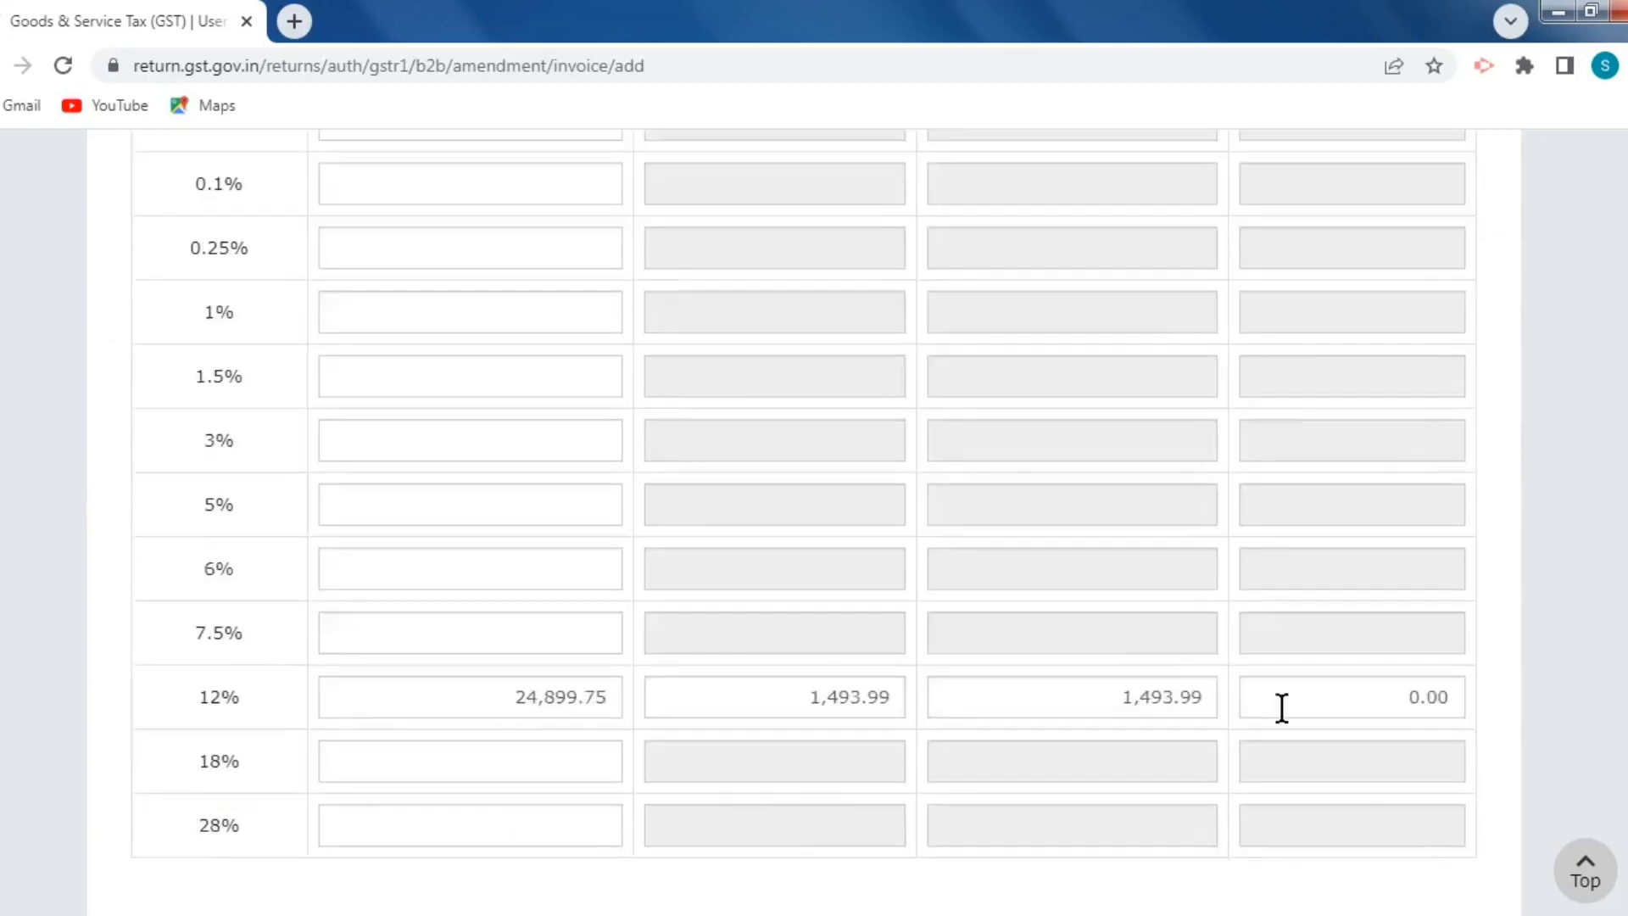
pyautogui.click(1469, 745)
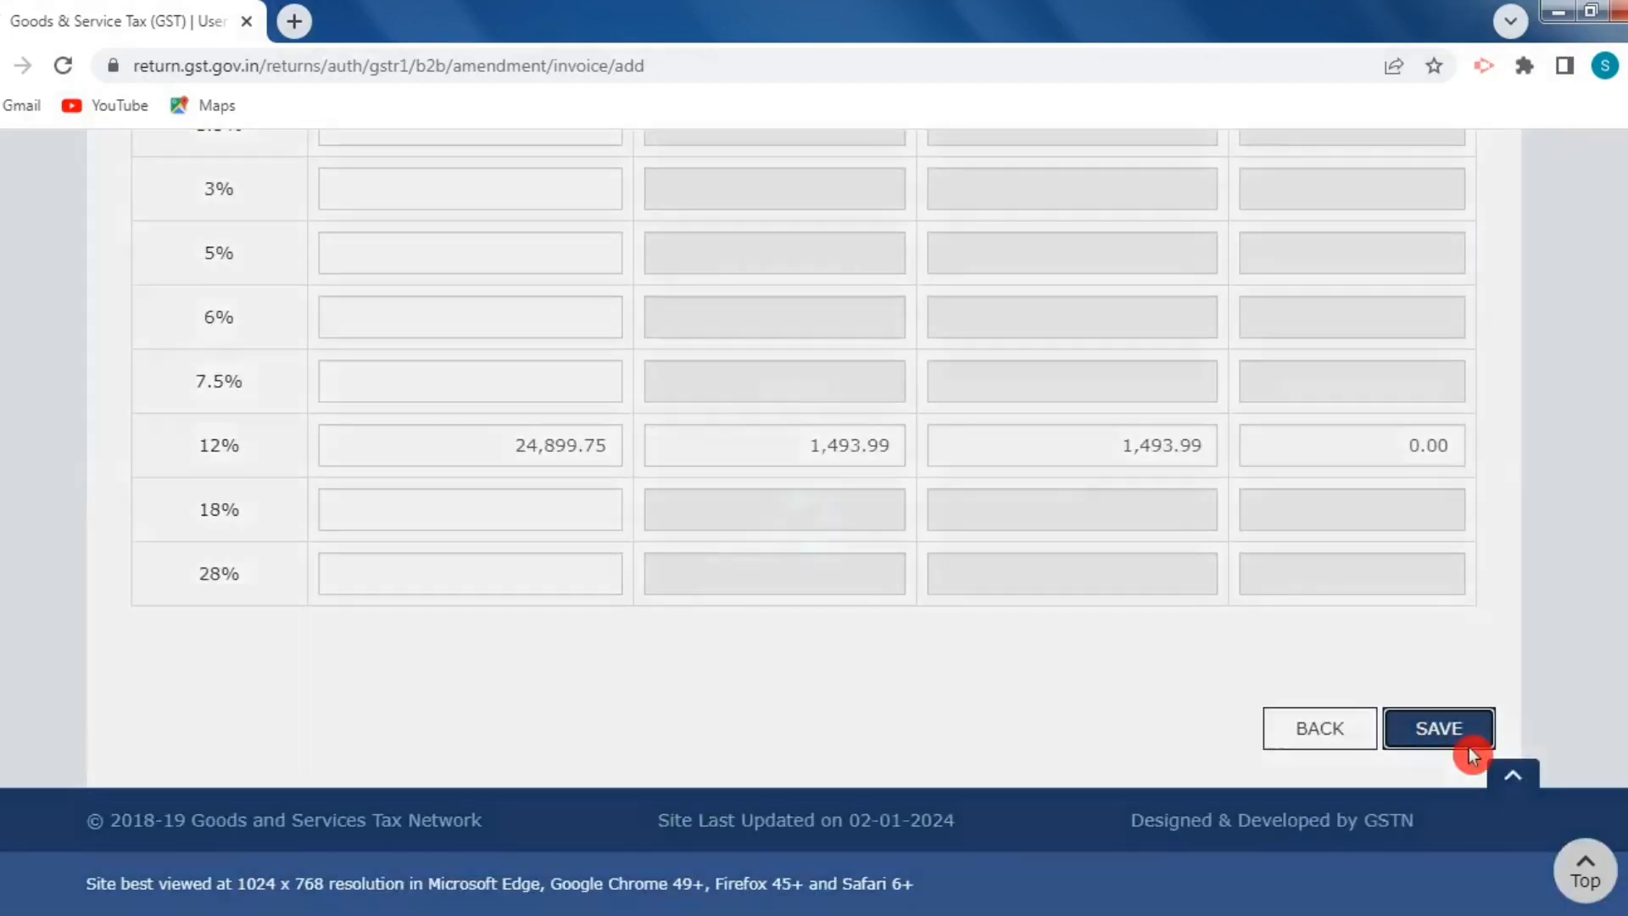
# Check the amended invoice under Processed Records and go back to the GSTR-1 return overview.
pyautogui.scroll(-2, 1102, 708)
pyautogui.scroll(-2, 1123, 693)
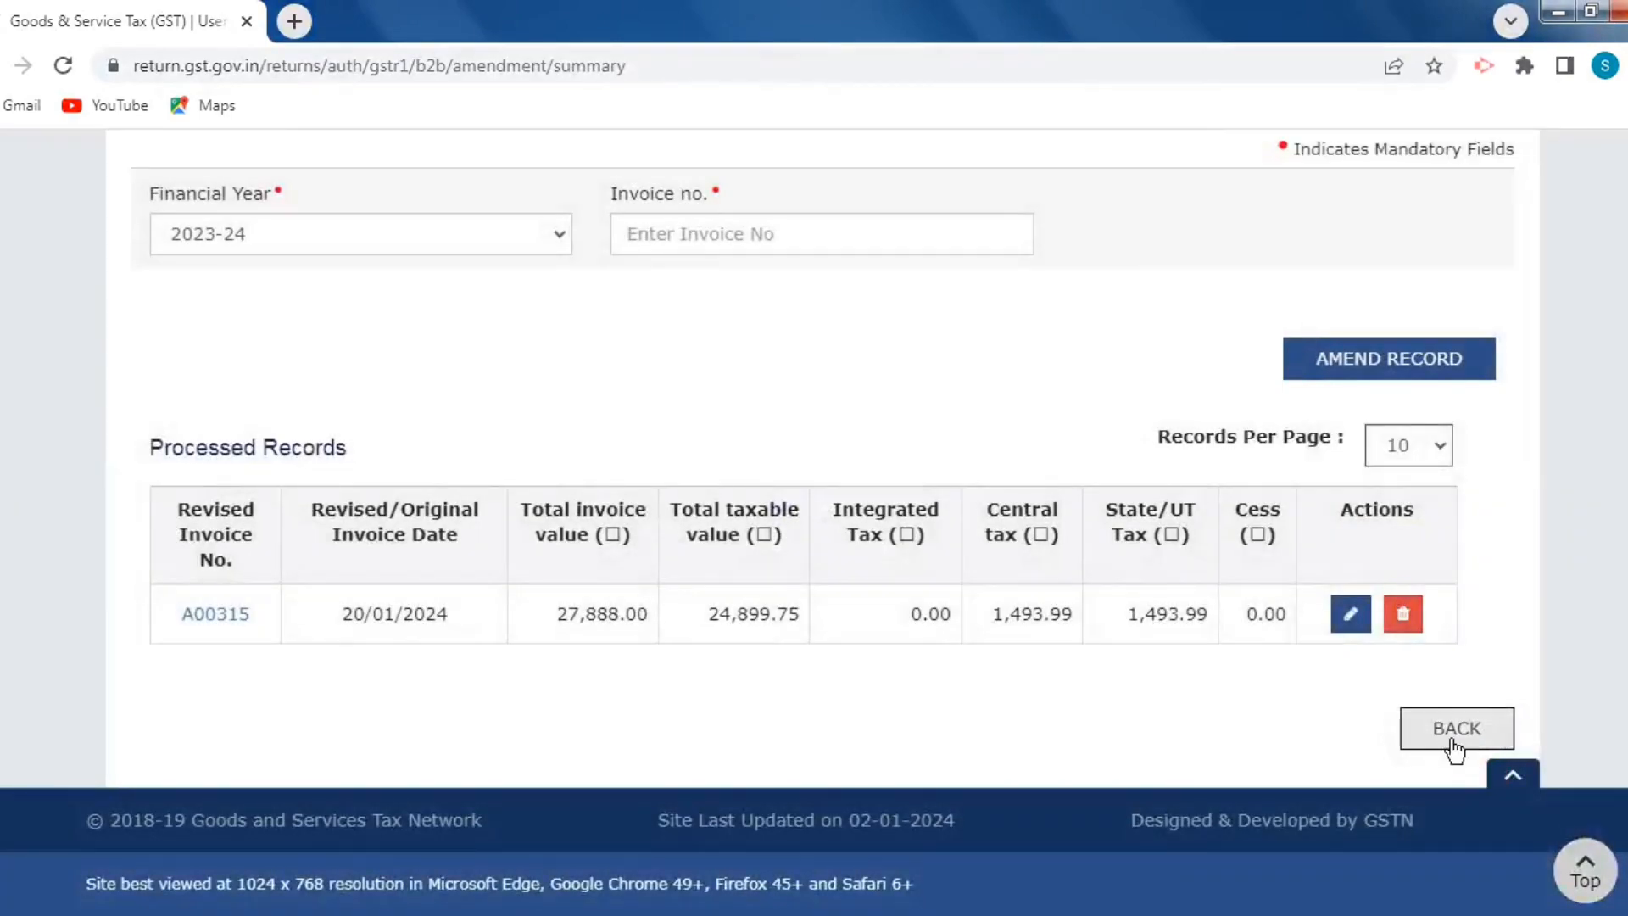
pyautogui.click(1450, 734)
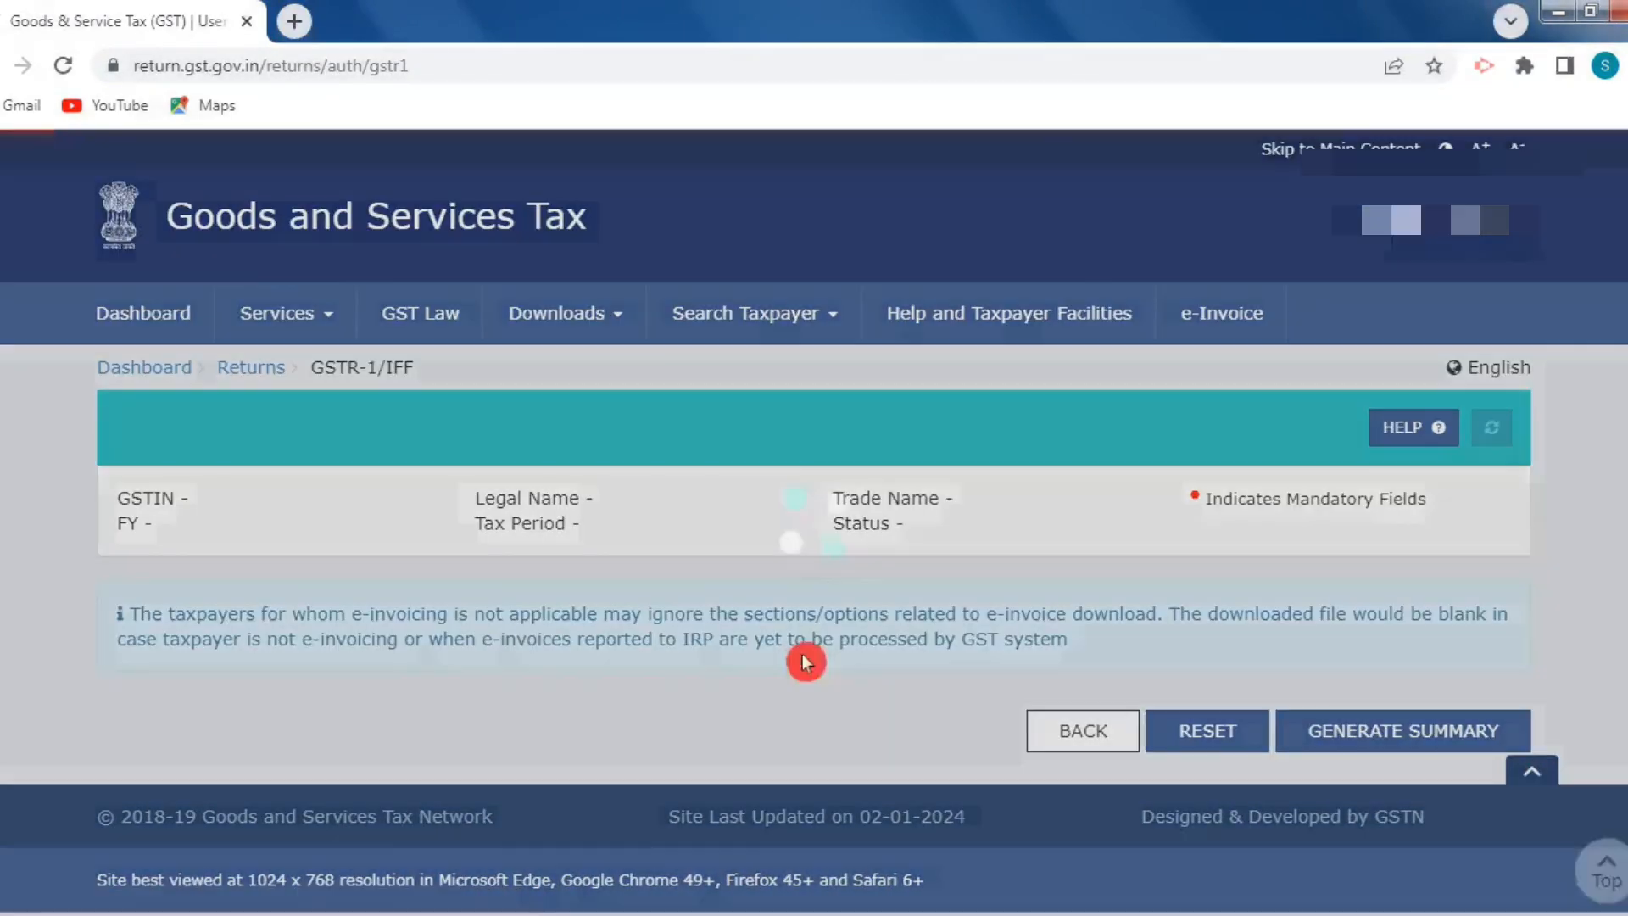
# Look over the GSTR-1 return's Add Record Details tiles, the Amend Record Details section and the Generate Summary option.
pyautogui.scroll(-6, 789, 644)
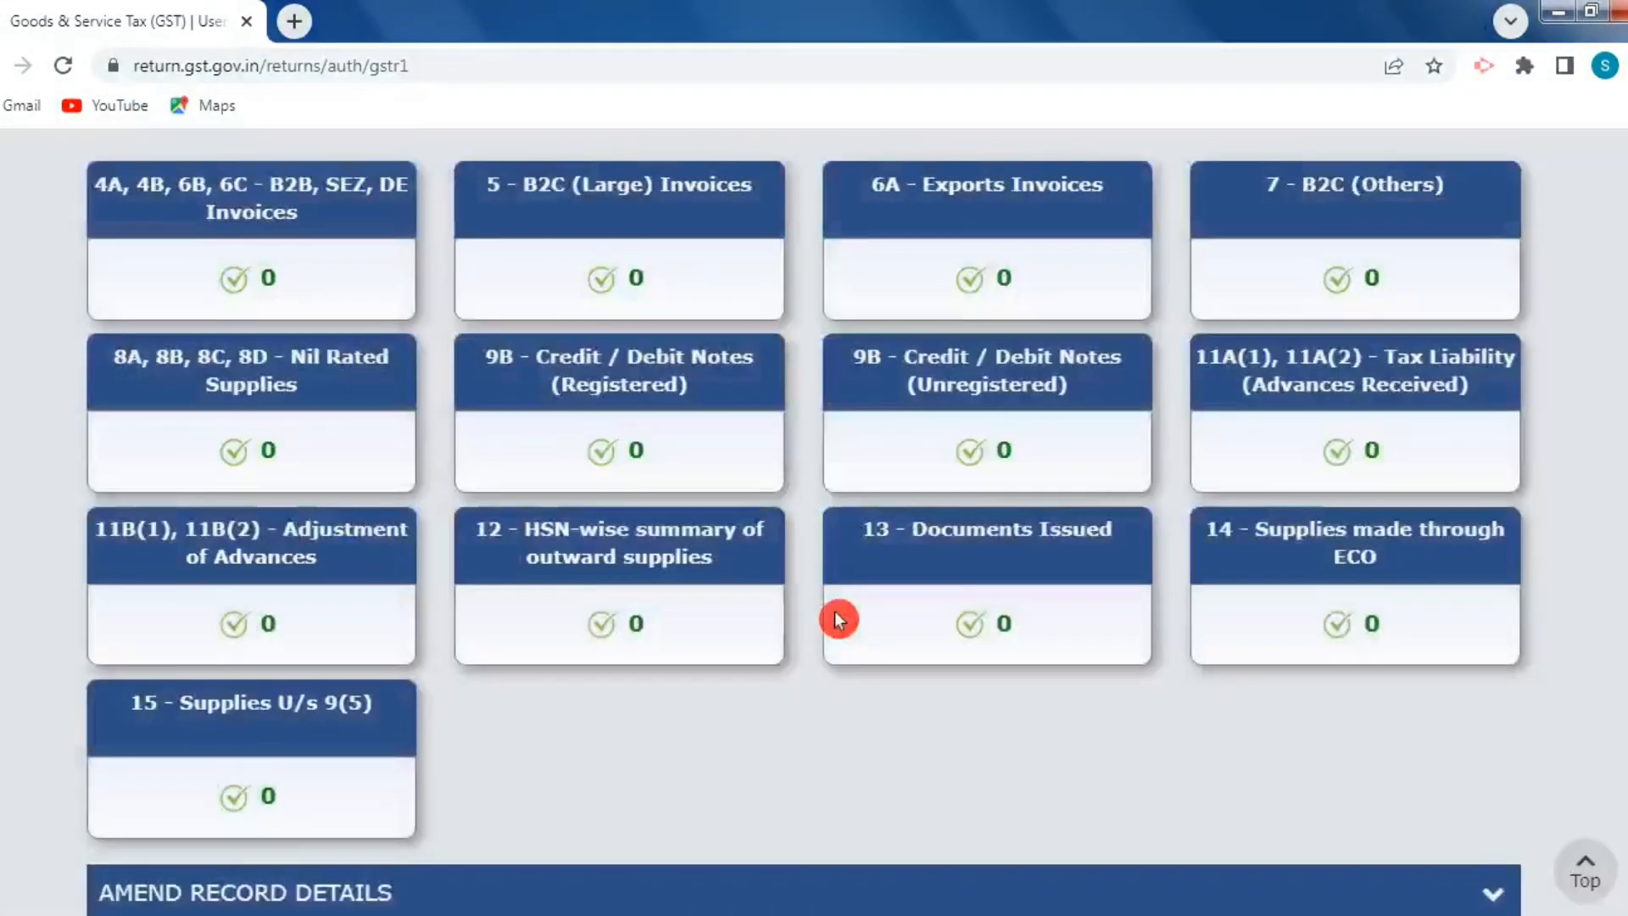
pyautogui.scroll(-1, 834, 614)
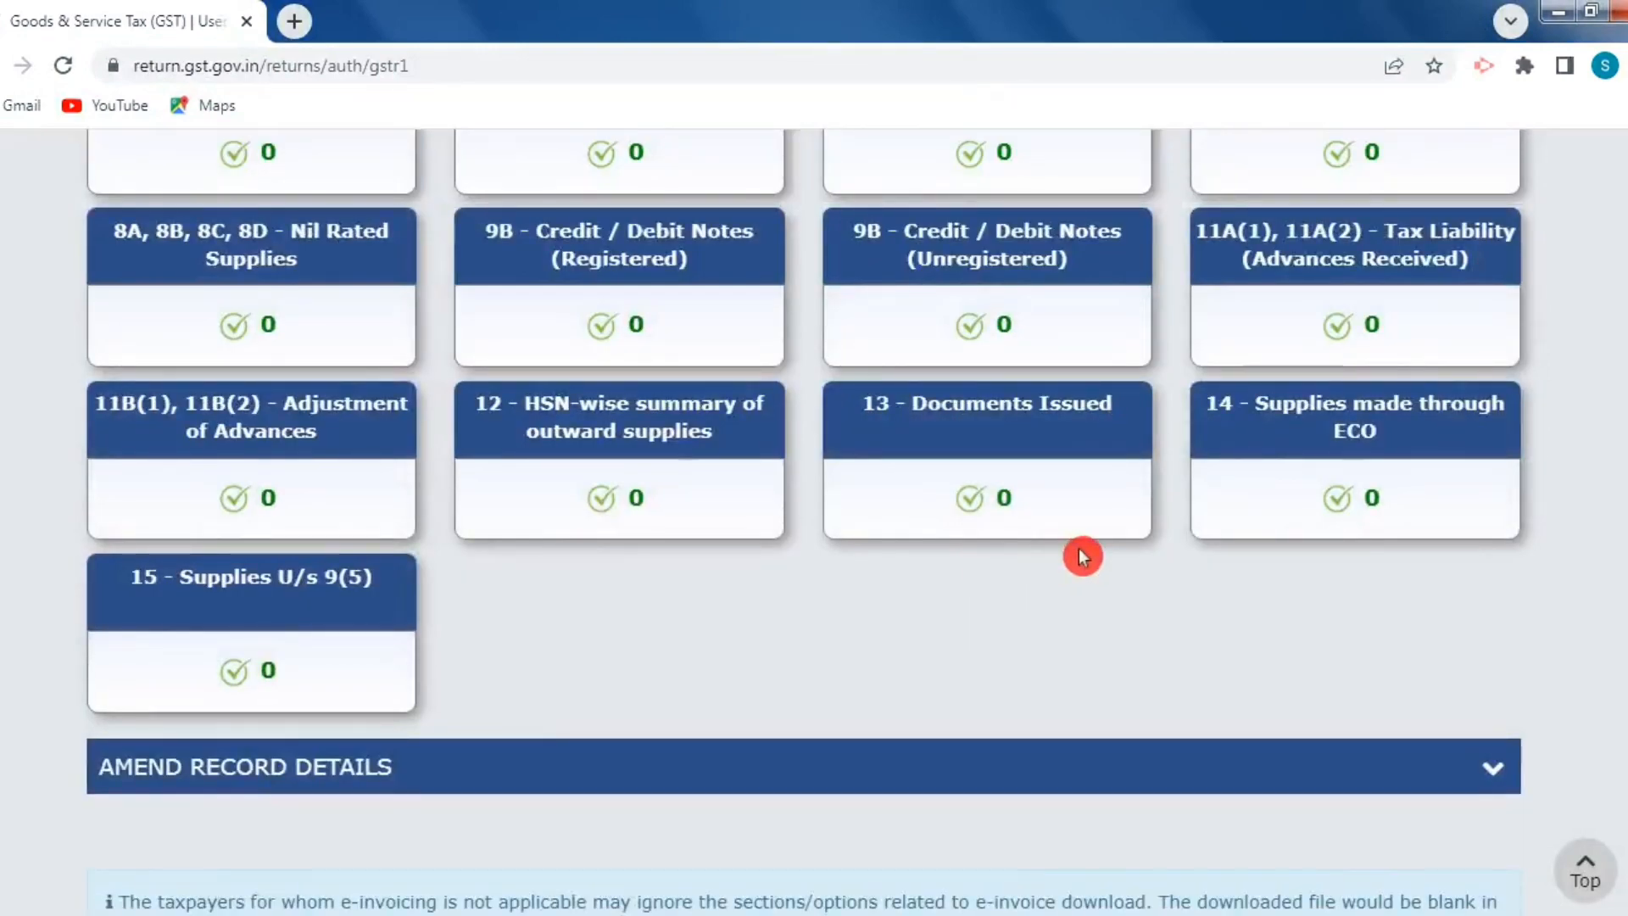
pyautogui.scroll(-1, 1083, 556)
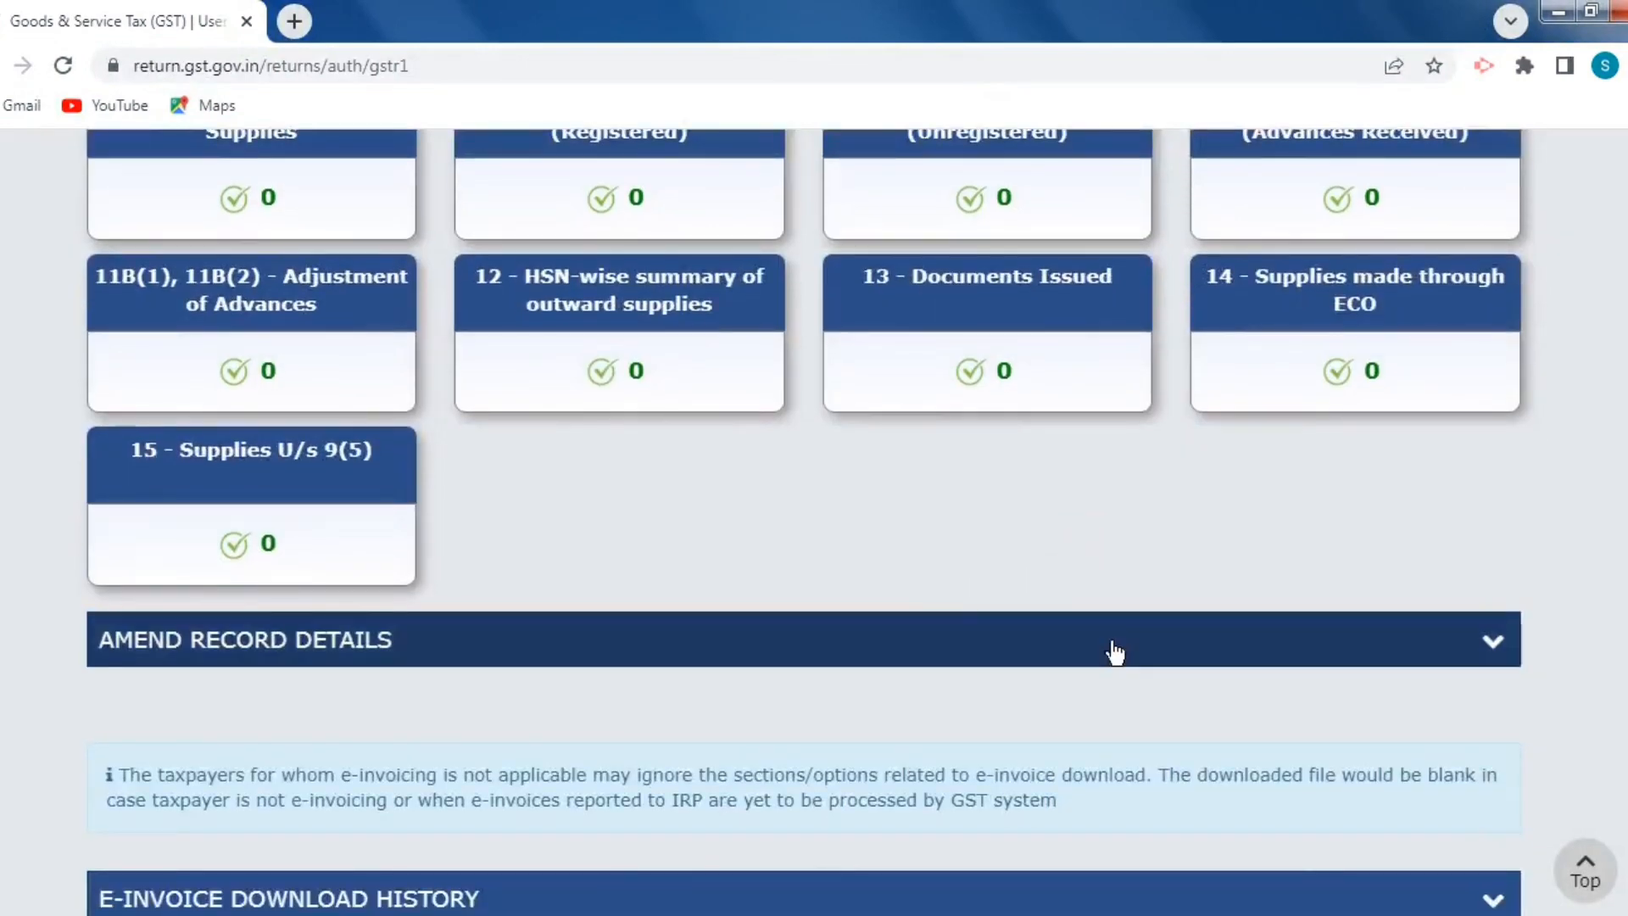
pyautogui.scroll(-2, 1102, 574)
pyautogui.scroll(2, 1102, 574)
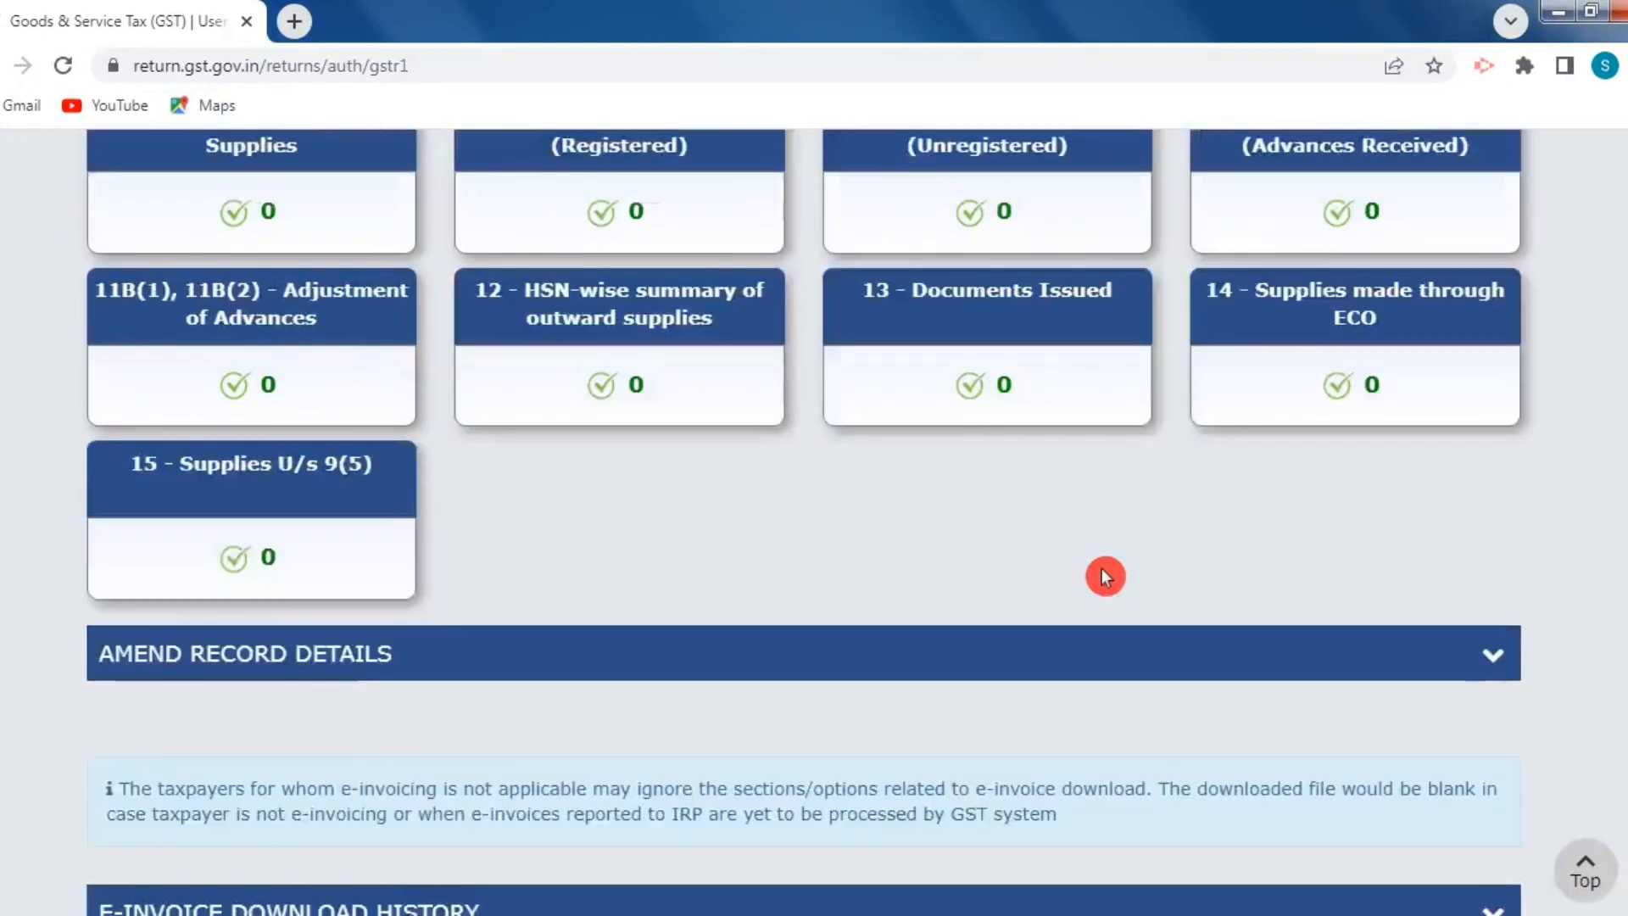
pyautogui.scroll(4, 1101, 570)
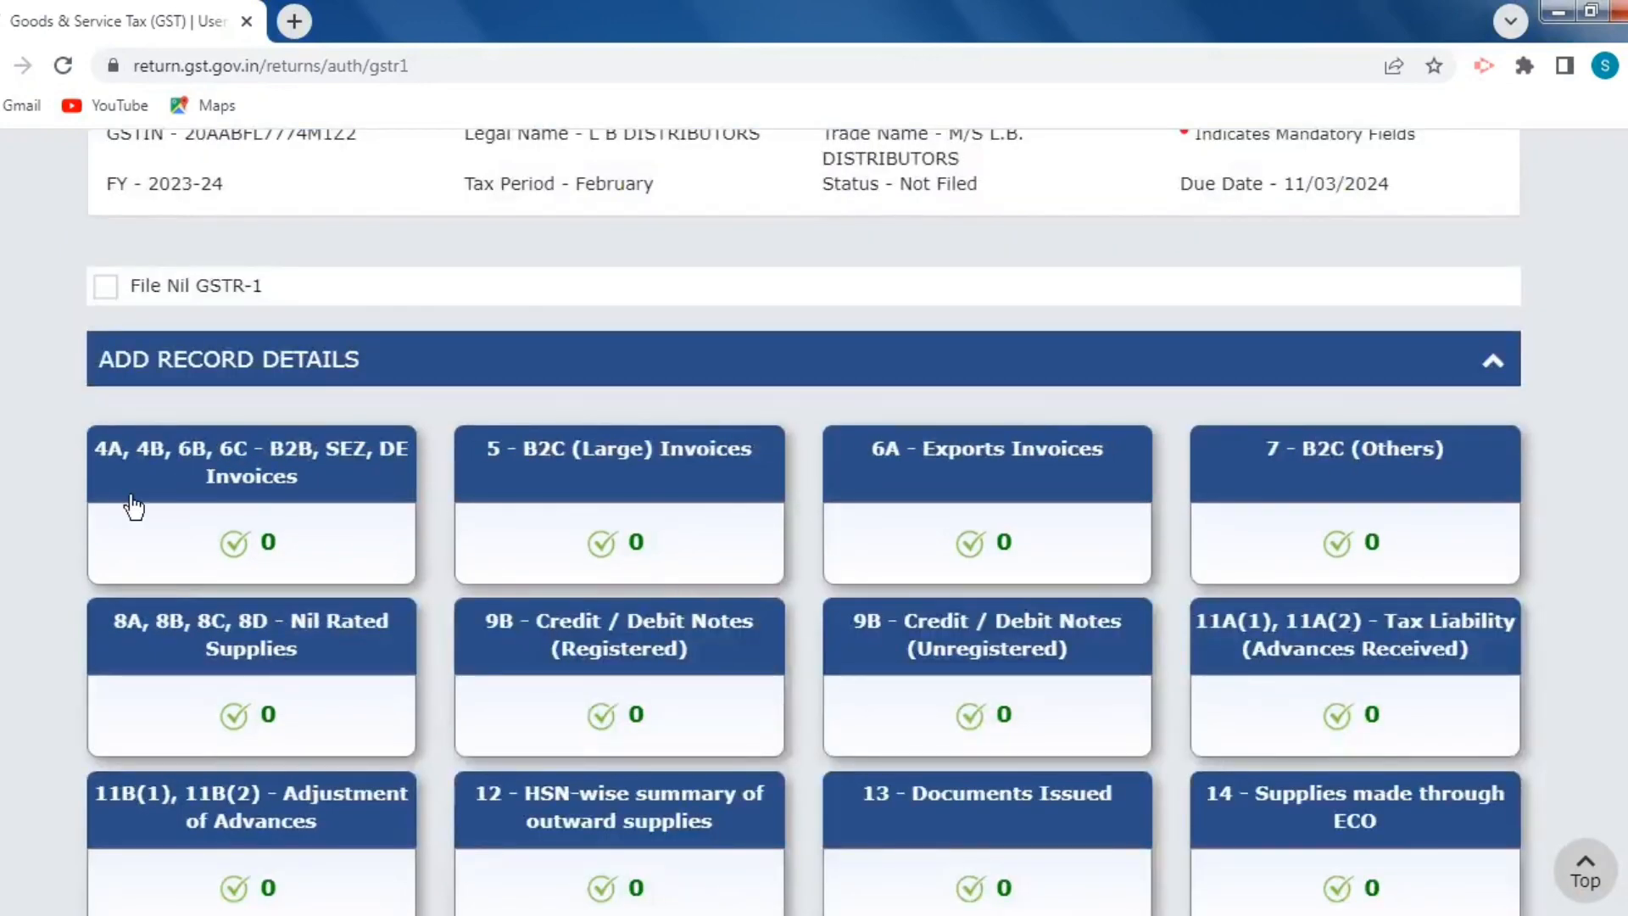
pyautogui.scroll(-5, 1073, 577)
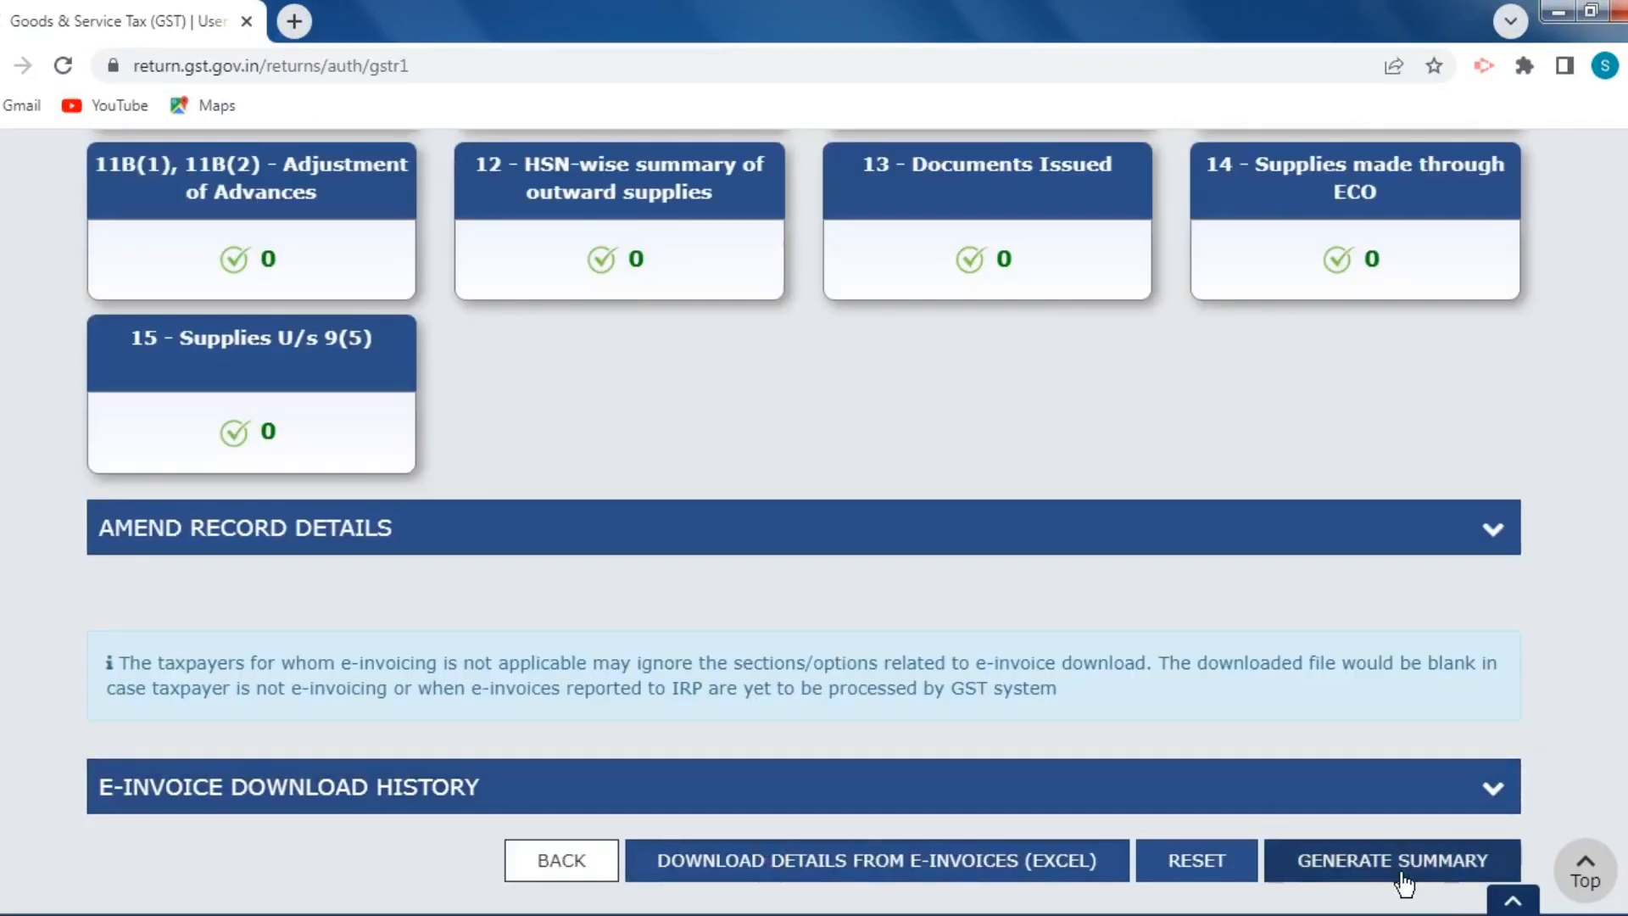
pyautogui.click(1286, 667)
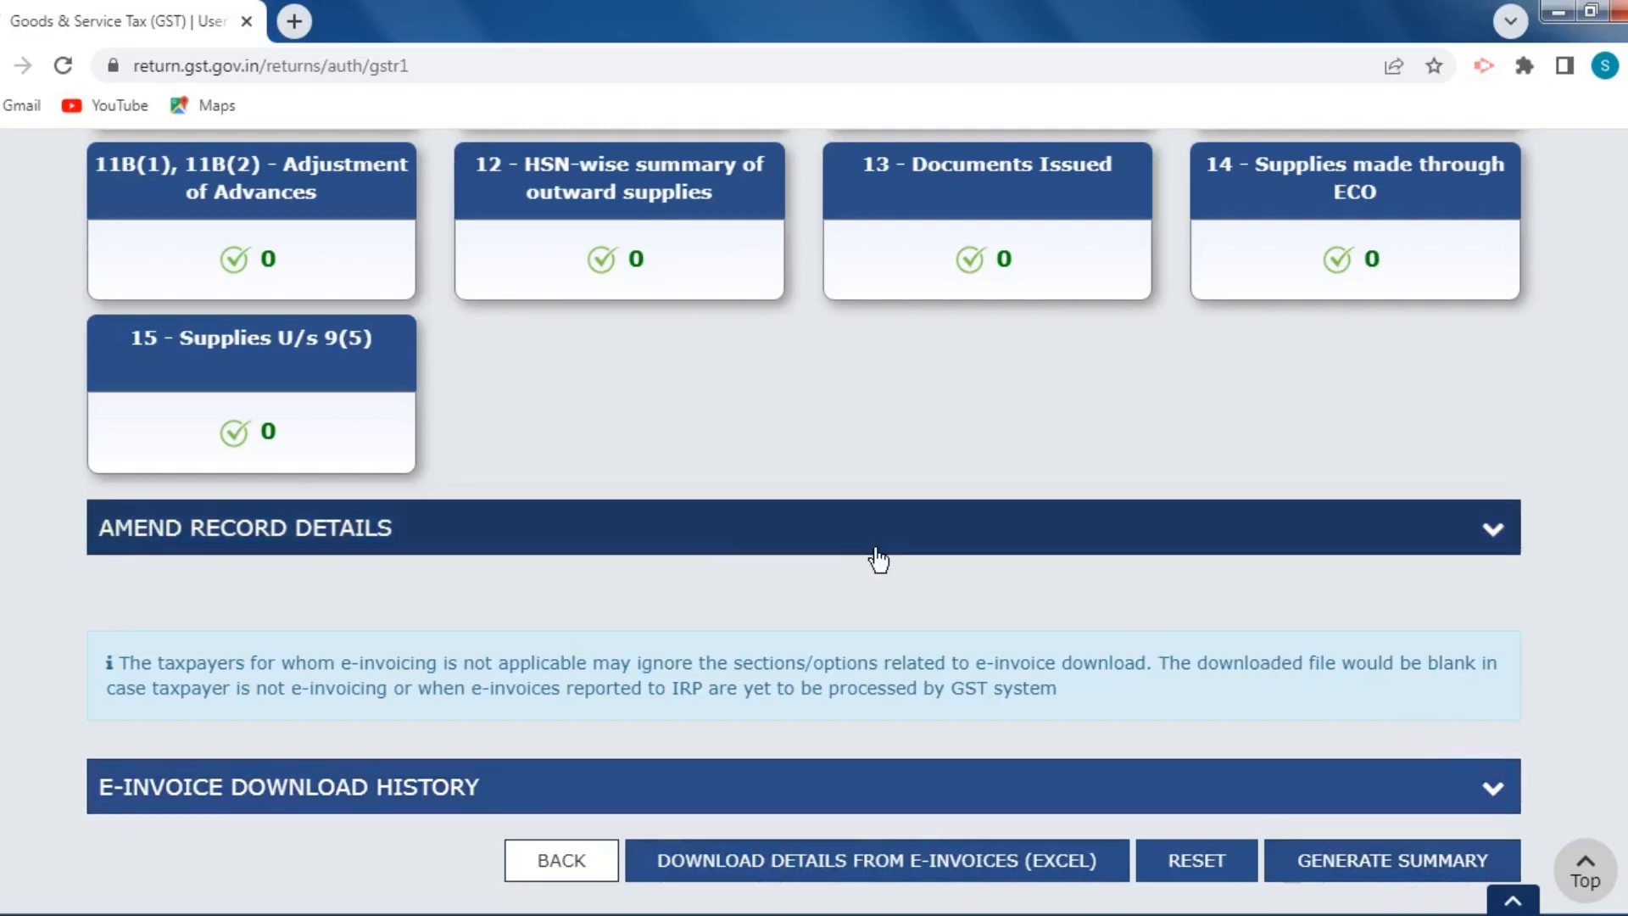
pyautogui.scroll(1, 875, 548)
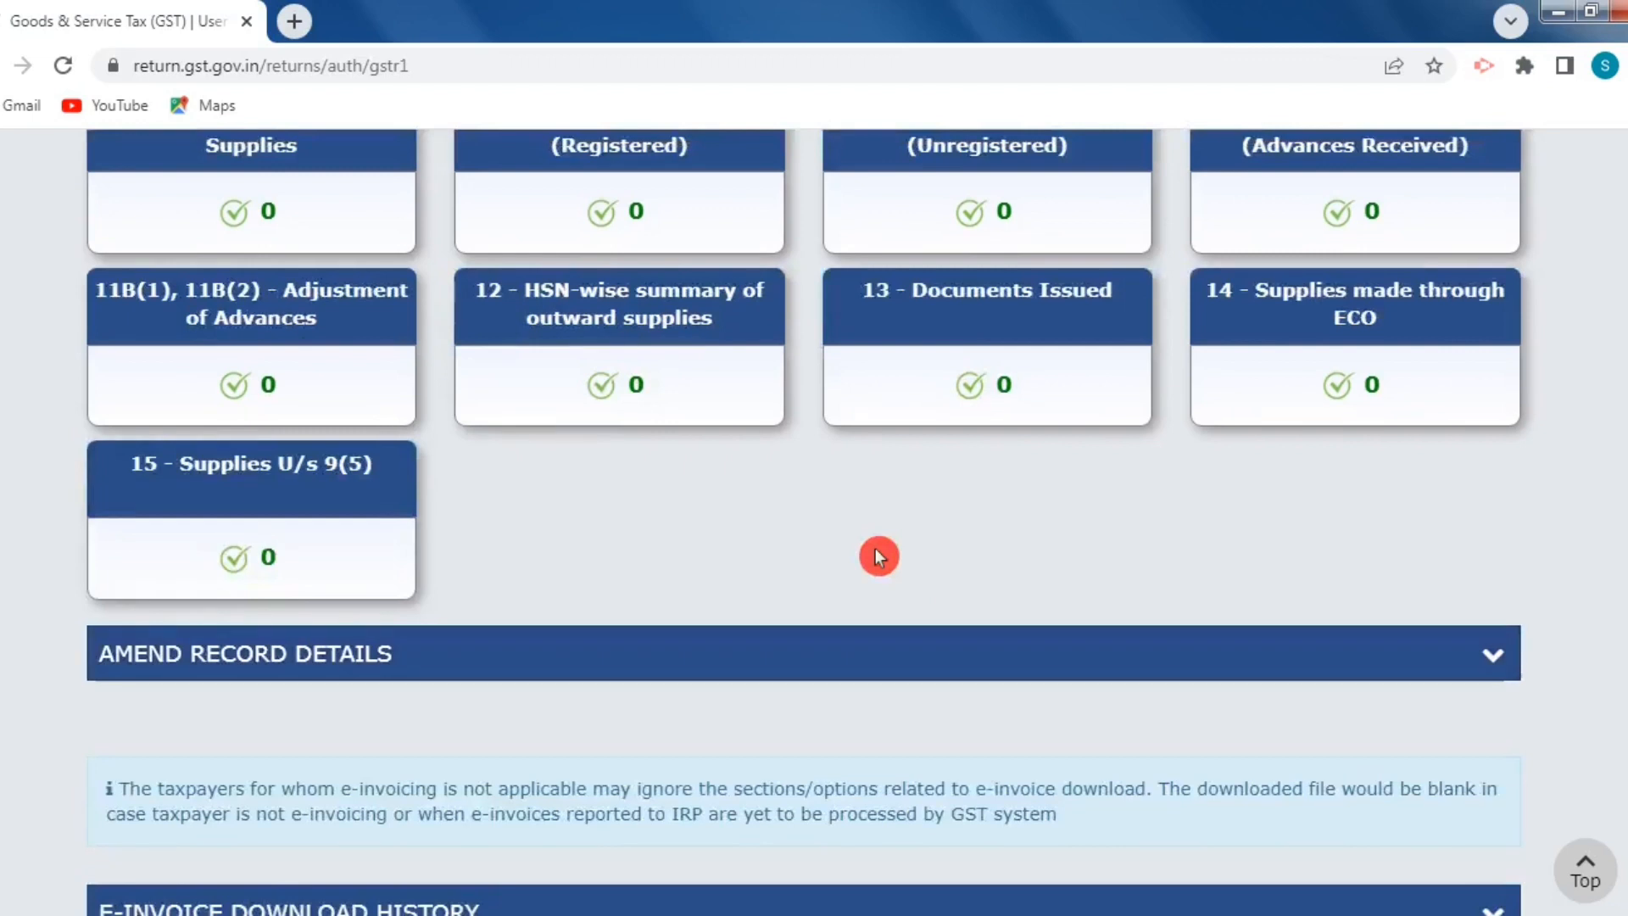